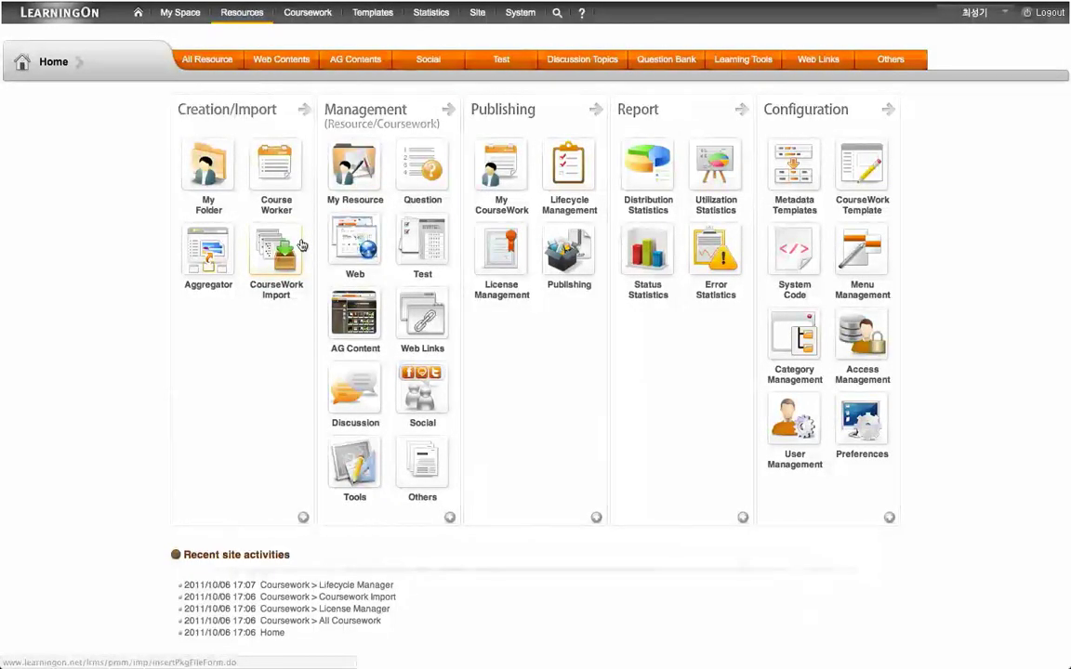
Step: Open the Coursework Import wizard from the Resources home dashboard
click(299, 243)
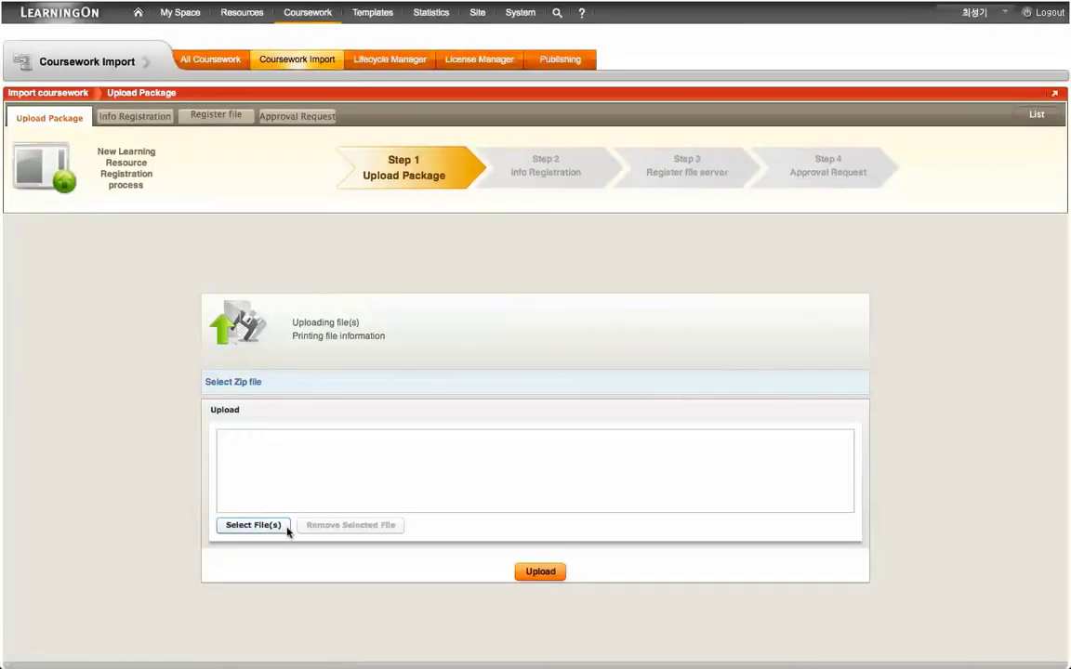
Step: Upload cc1p1vtd10v1p0.imscc and dismiss its Valid conformance validation report
click(285, 527)
click(641, 279)
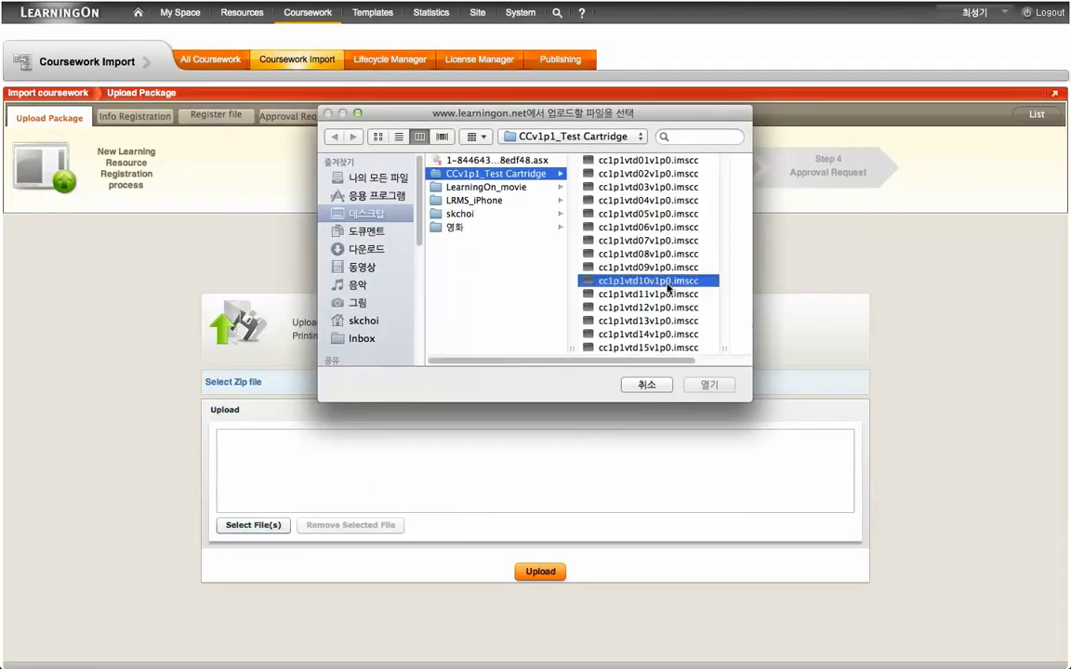
click(705, 385)
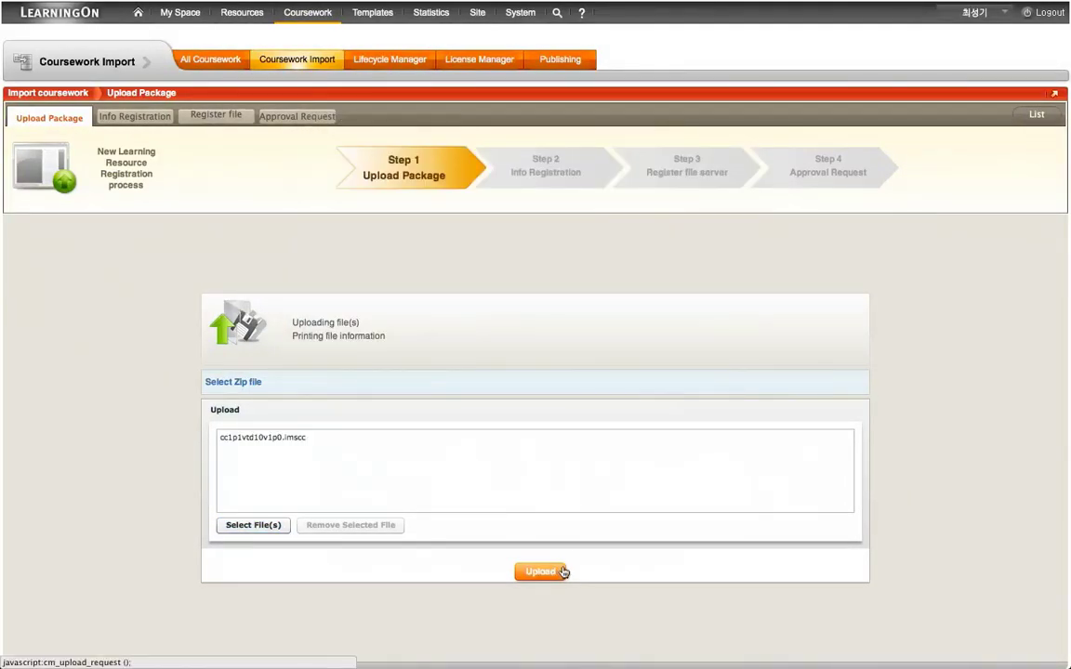
click(558, 571)
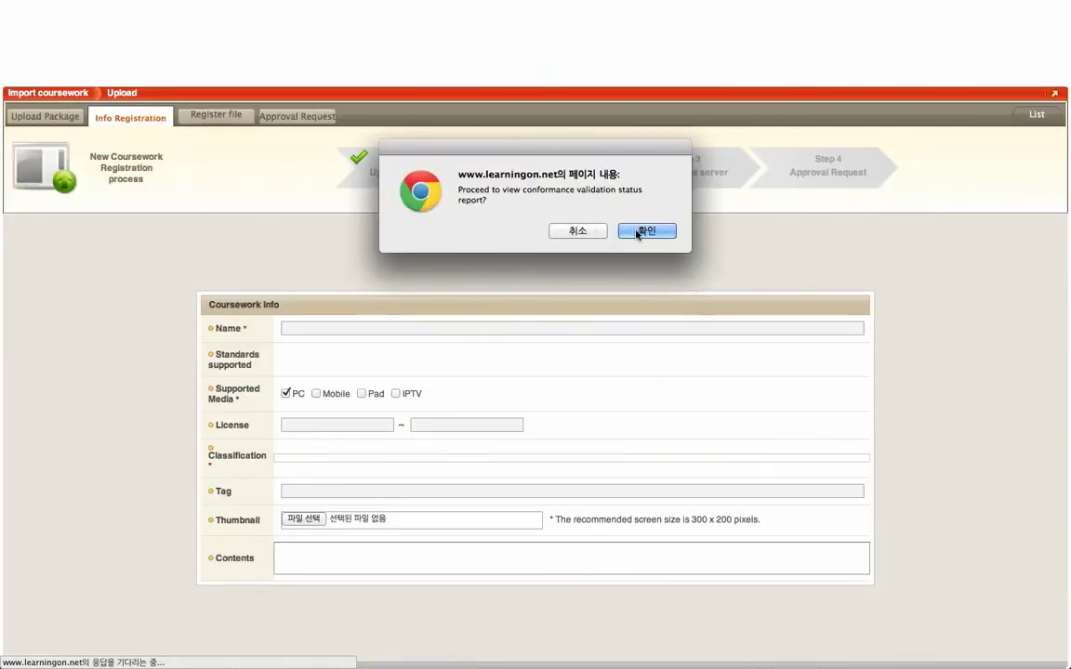
click(645, 232)
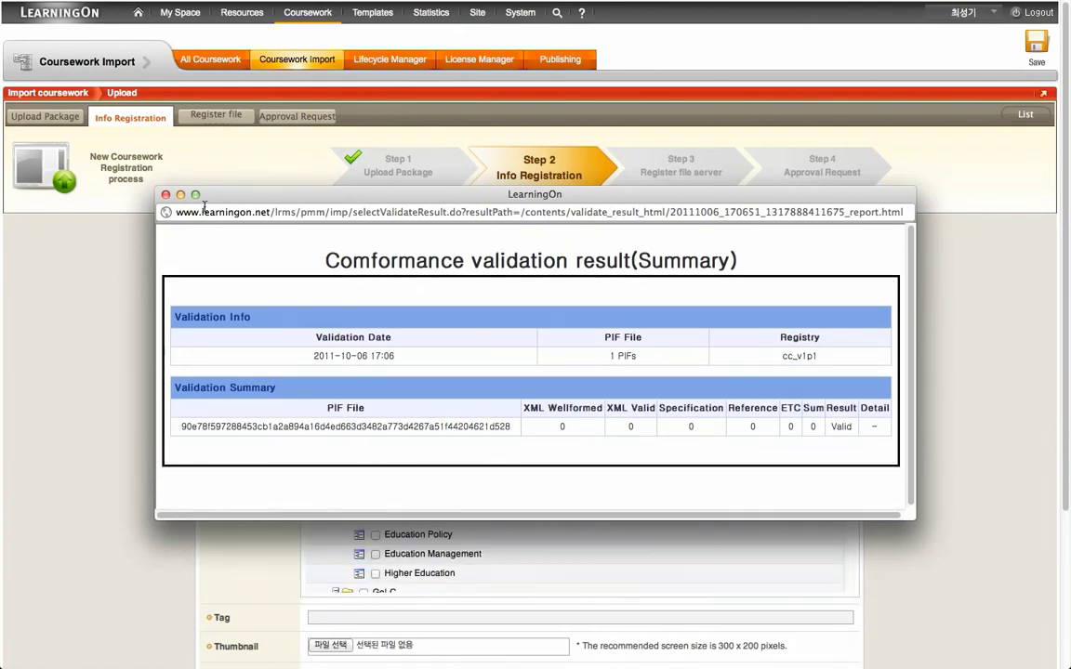
click(165, 195)
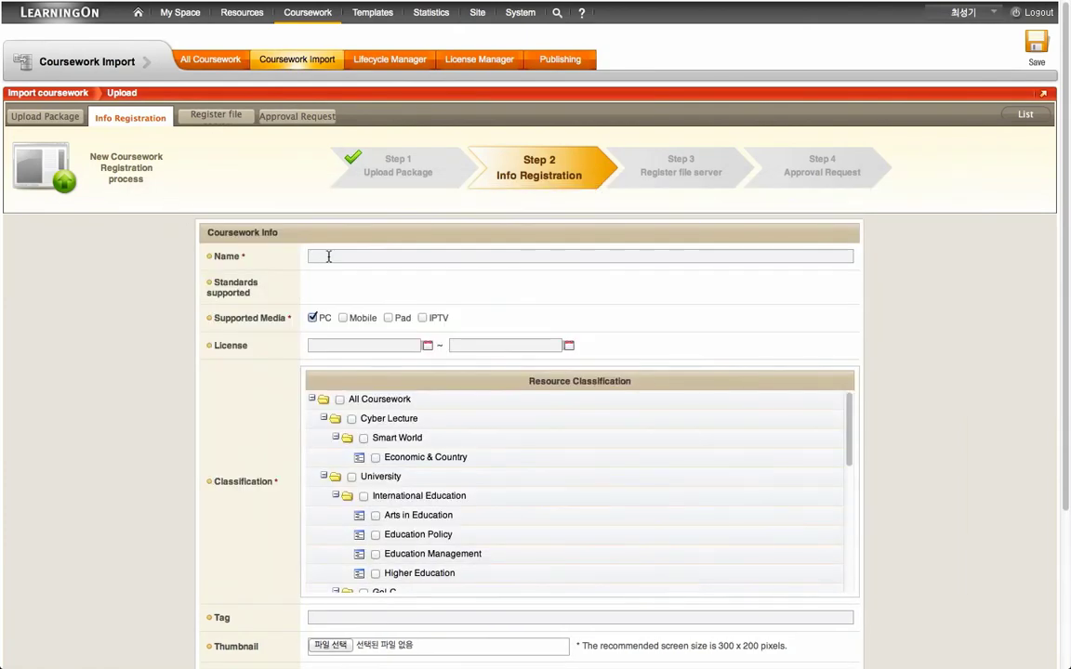
Step: Save coursework info: name Test Cartridge, Mobile, licence October 6–31, All Coursework
text(Tes)
click(339, 280)
click(343, 318)
click(427, 345)
click(382, 414)
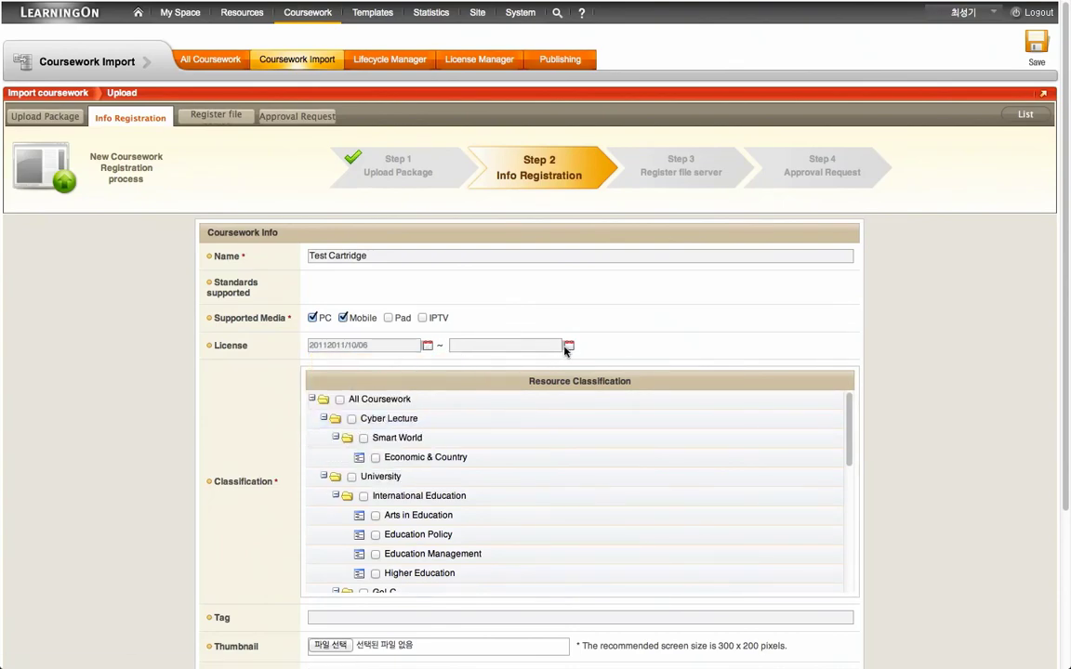
click(567, 345)
click(470, 483)
click(340, 398)
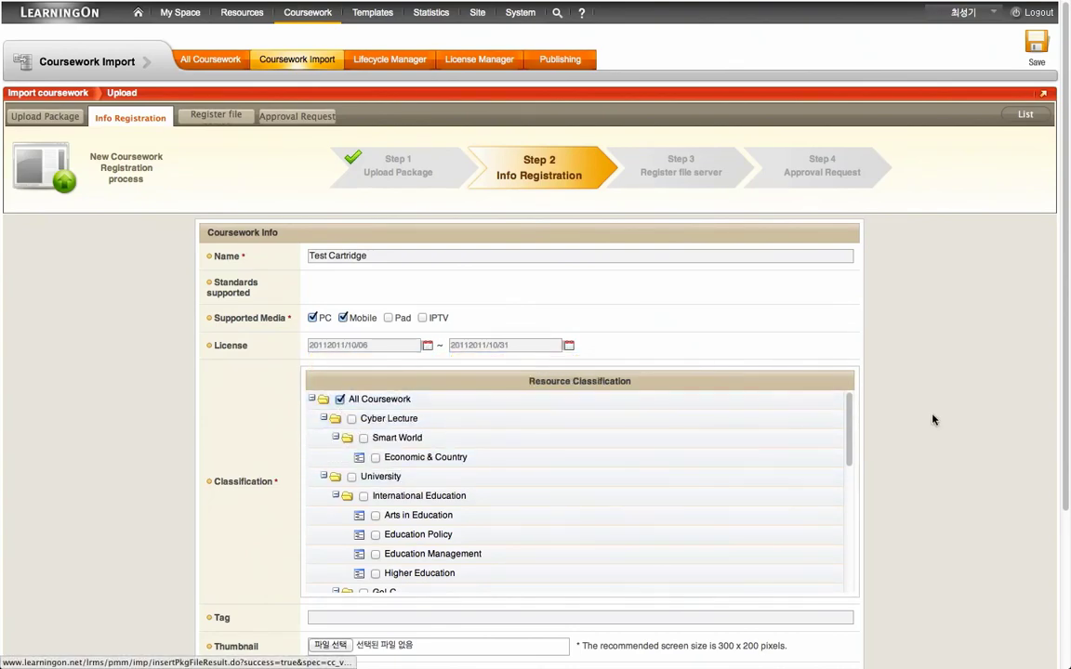
scroll(933, 419, down, 3)
scroll(920, 414, up, 3)
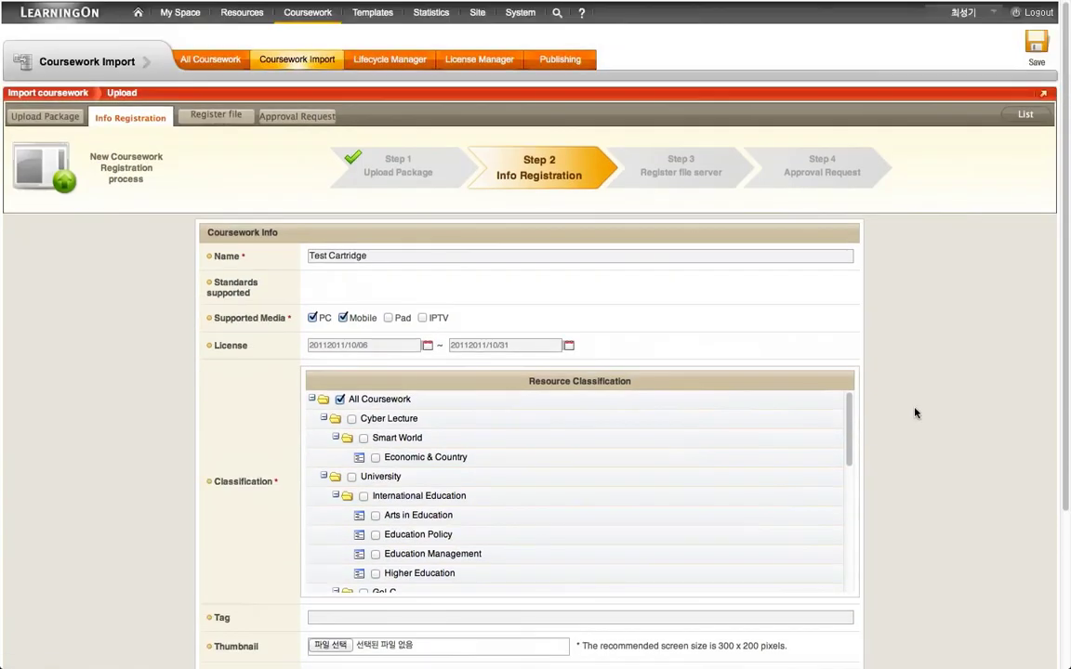
click(1037, 44)
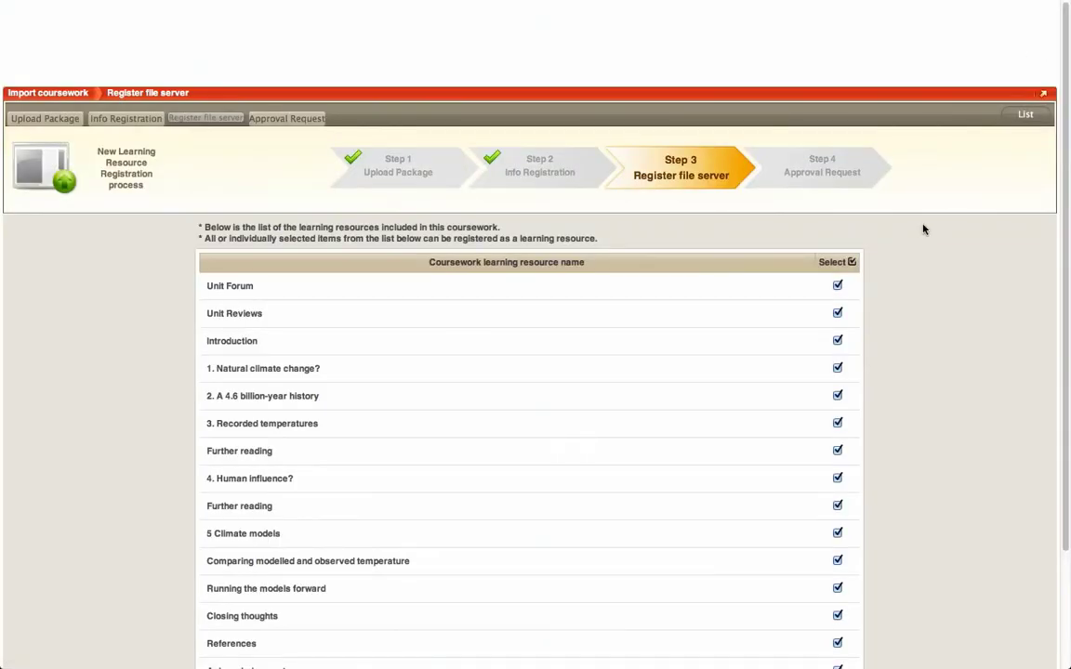
Step: Register all learning resources, keeping Unit Reviews and 1. Natural climate change? included
scroll(871, 281, down, 4)
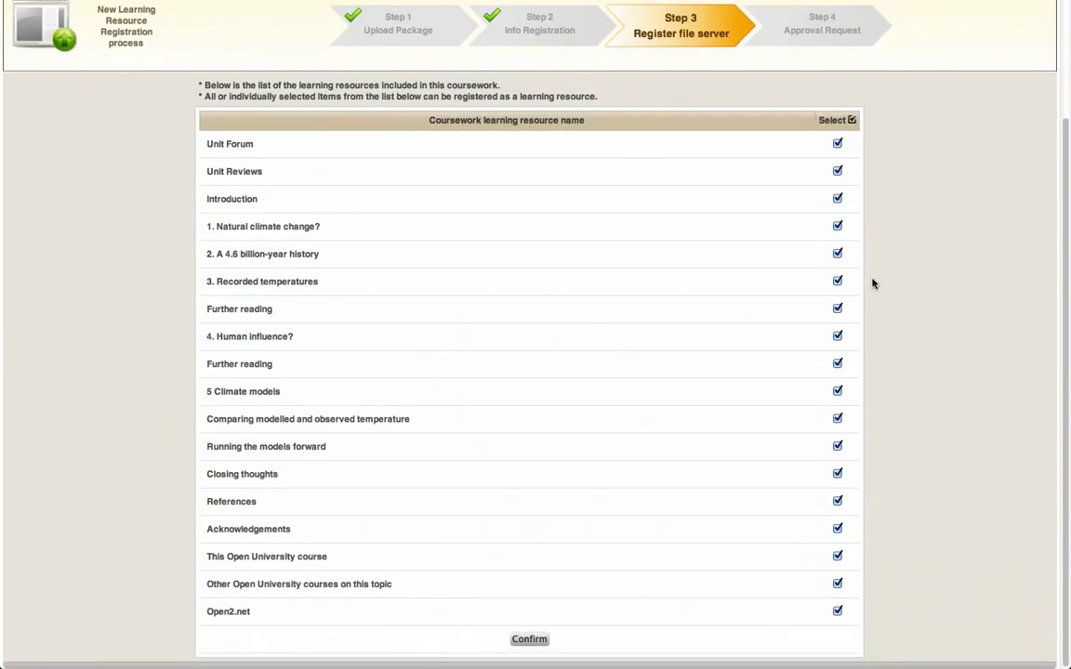
click(837, 172)
click(837, 224)
click(837, 224)
click(838, 172)
click(541, 639)
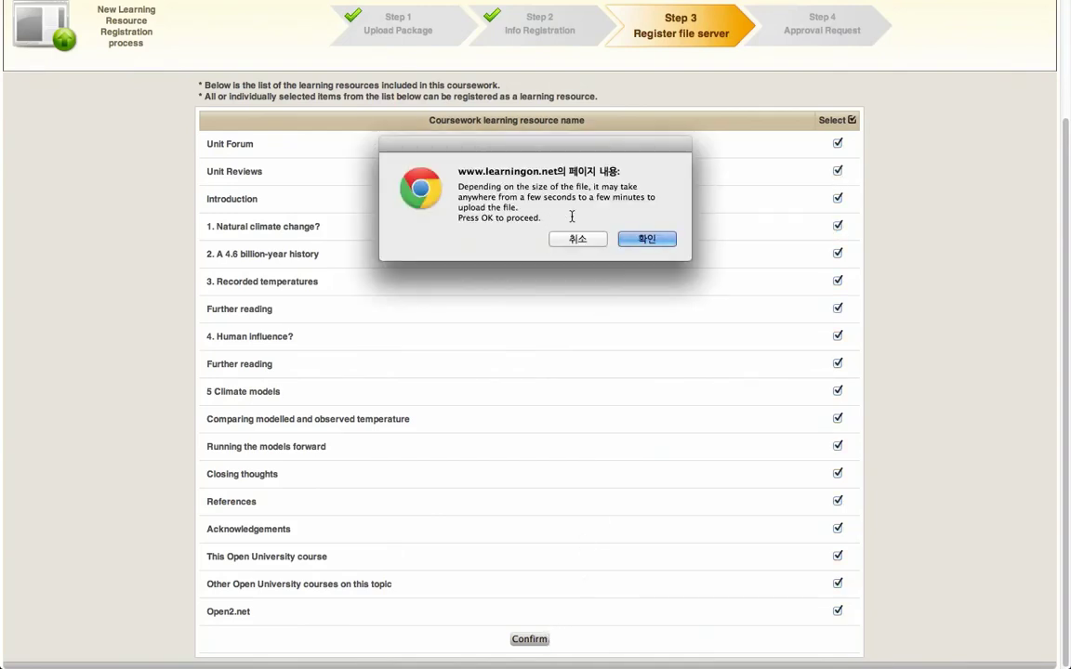
click(640, 239)
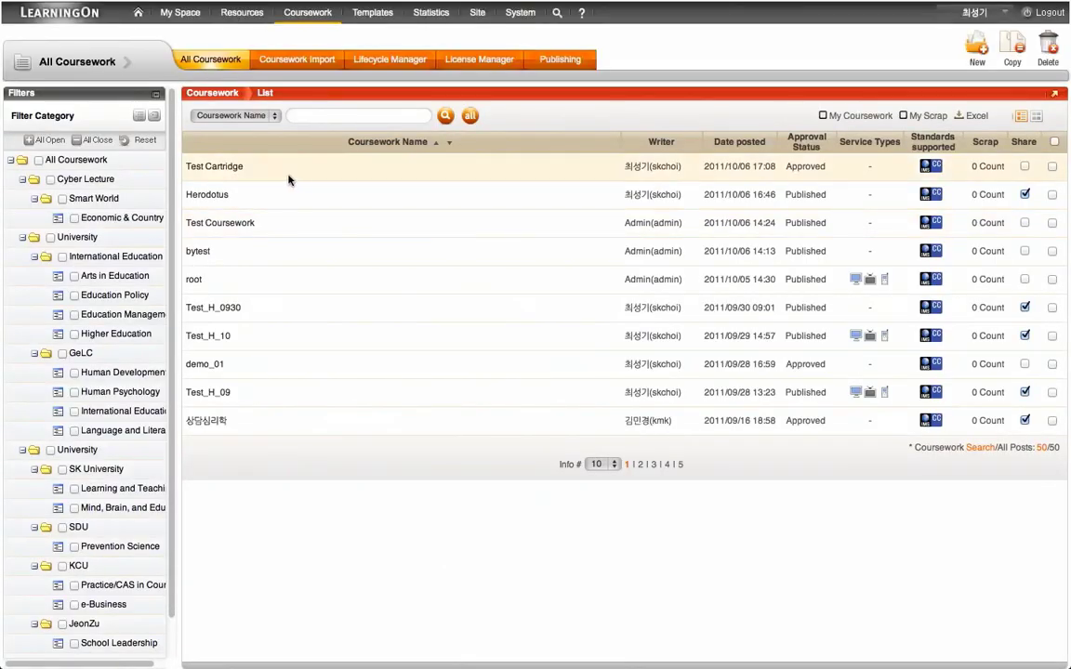
Step: Open Test Cartridge's details and look through its Table of Contents
click(235, 169)
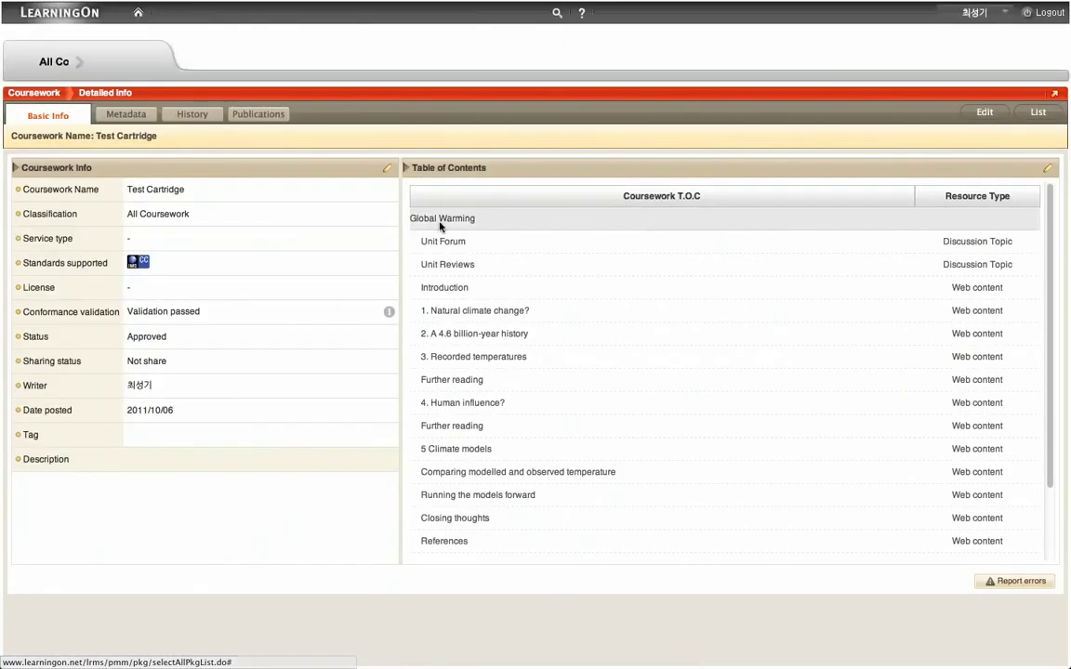
scroll(700, 297, down, 3)
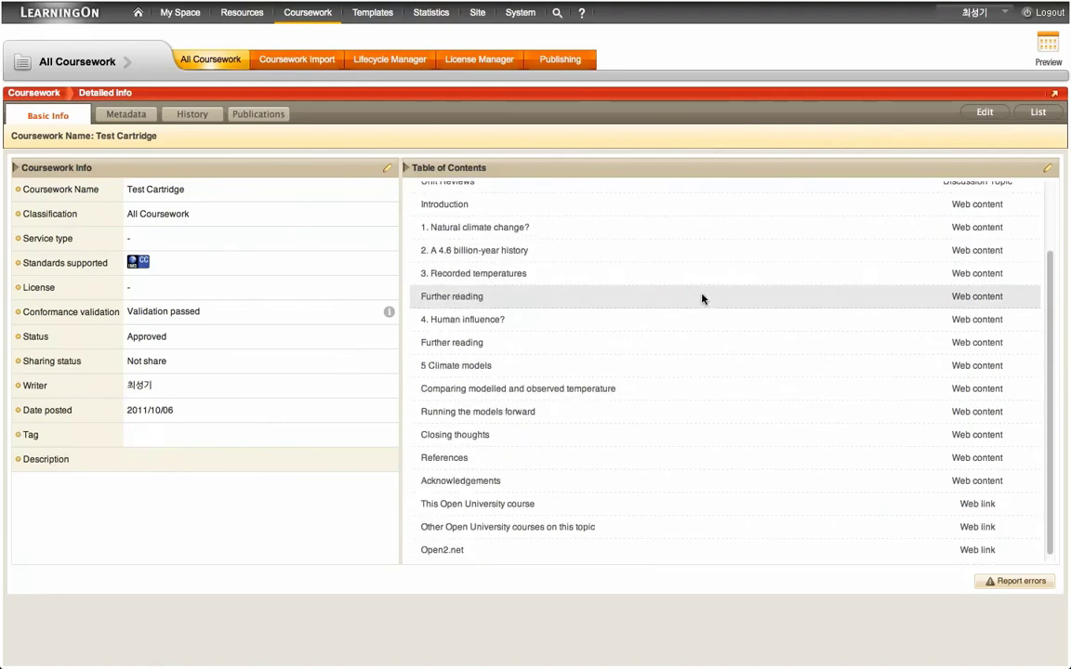
scroll(700, 299, up, 3)
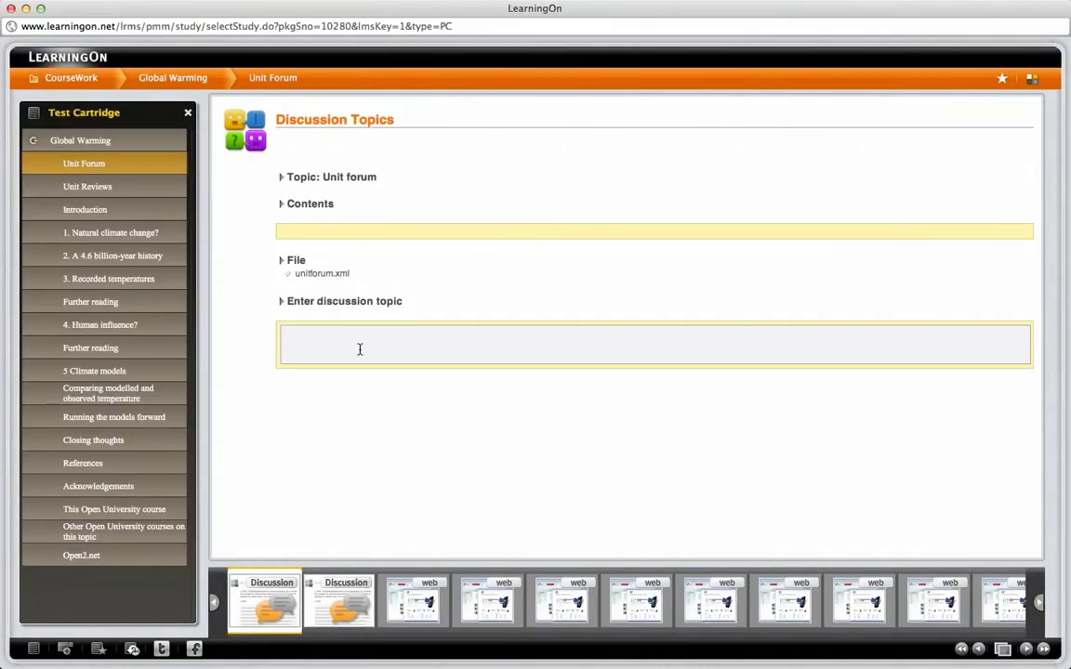
Step: Post the comment 'test' in the Unit Forum discussion
click(362, 344)
text(test)
key(Return)
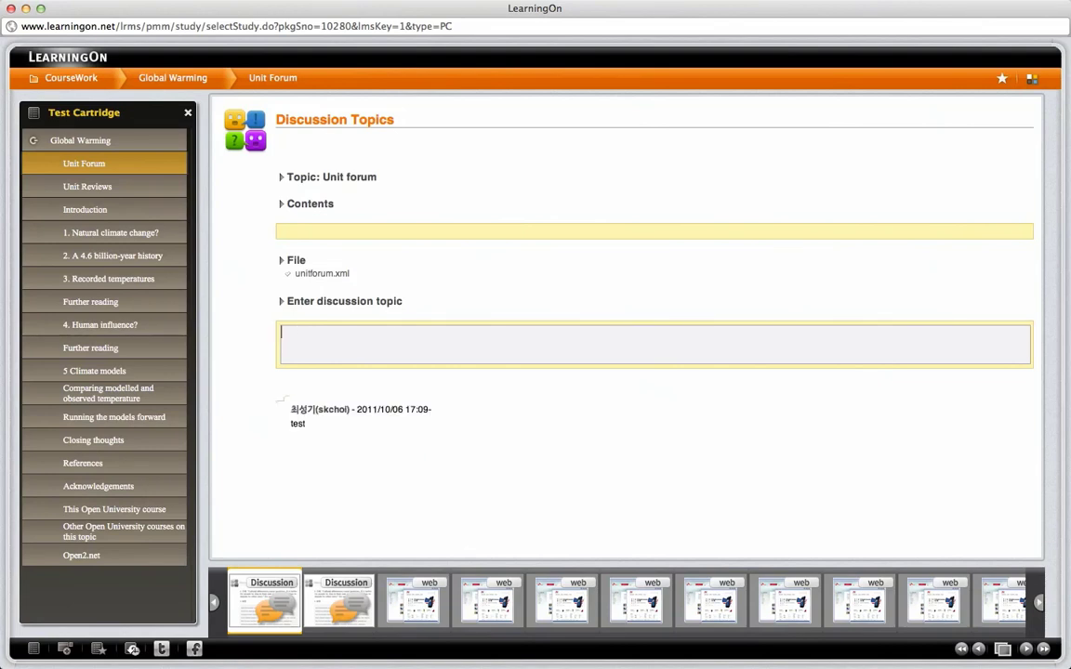
Step: View Unit Reviews and the Introduction page, and switch the player theme to blue
click(351, 590)
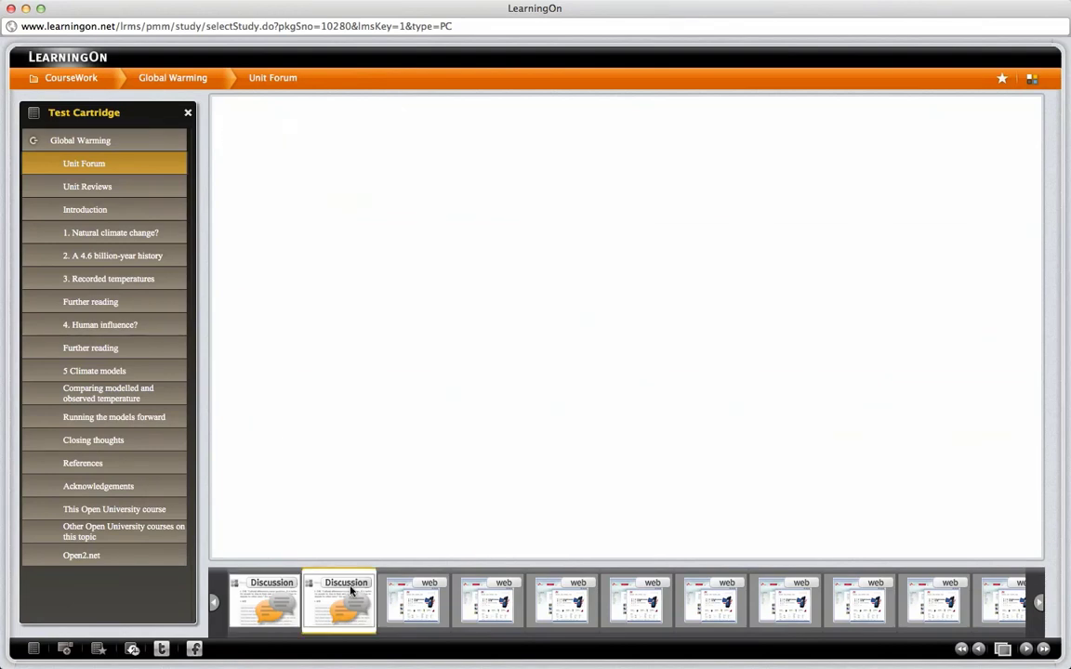
click(420, 593)
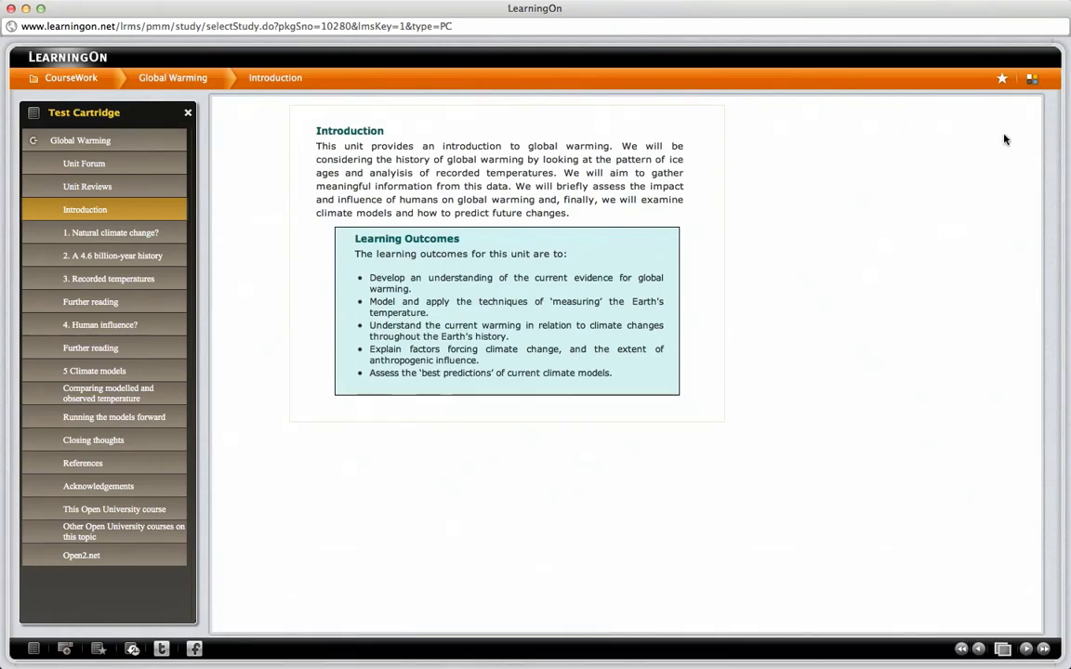
click(1032, 78)
click(1054, 112)
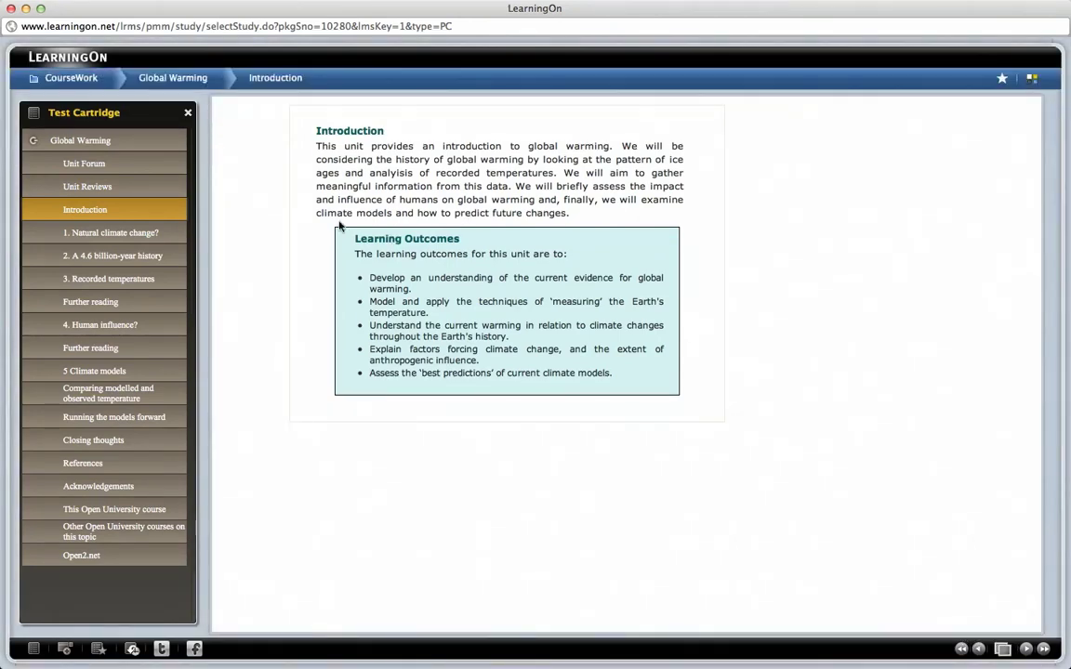
Step: Browse units 1–3, Further reading, 4. Human influence? and 5 Climate models
click(139, 233)
click(154, 256)
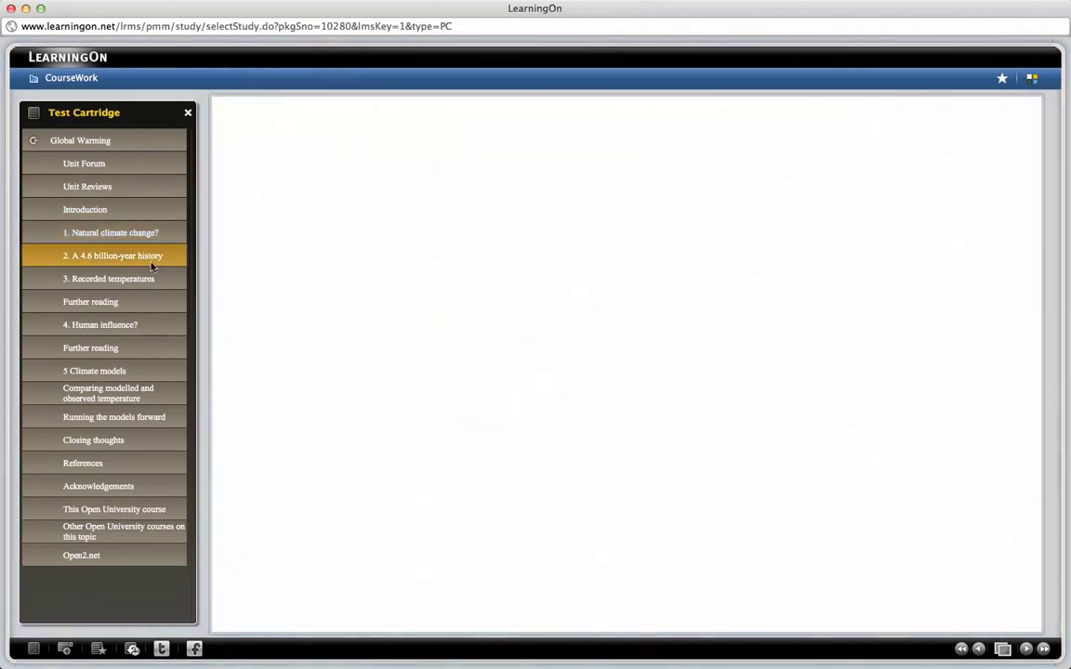
click(158, 279)
click(1026, 650)
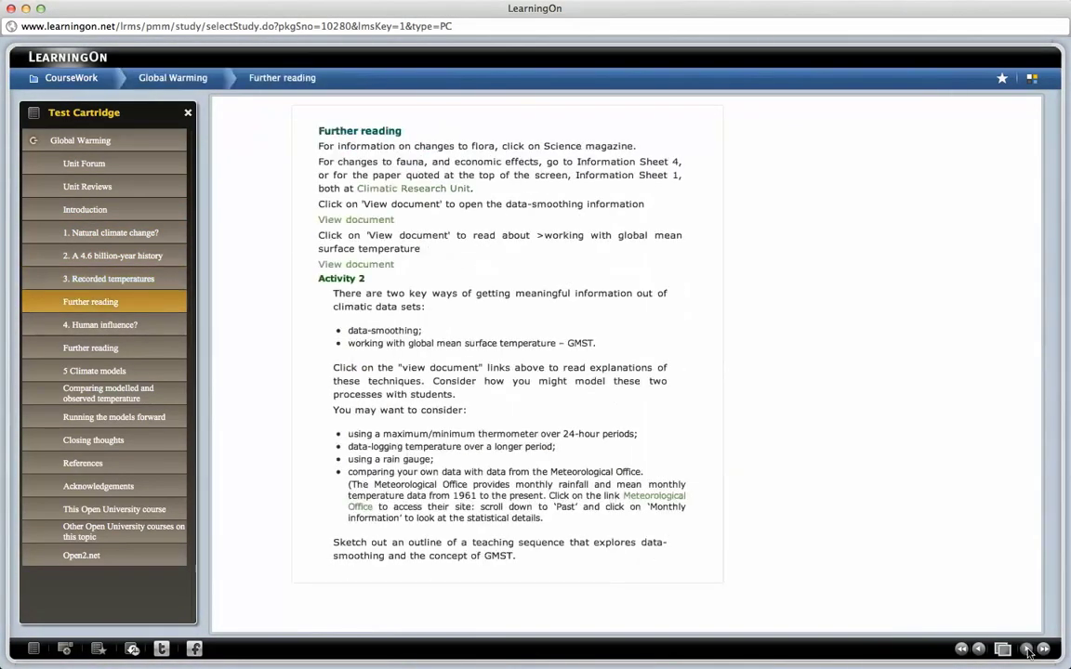
click(1026, 650)
click(1026, 650)
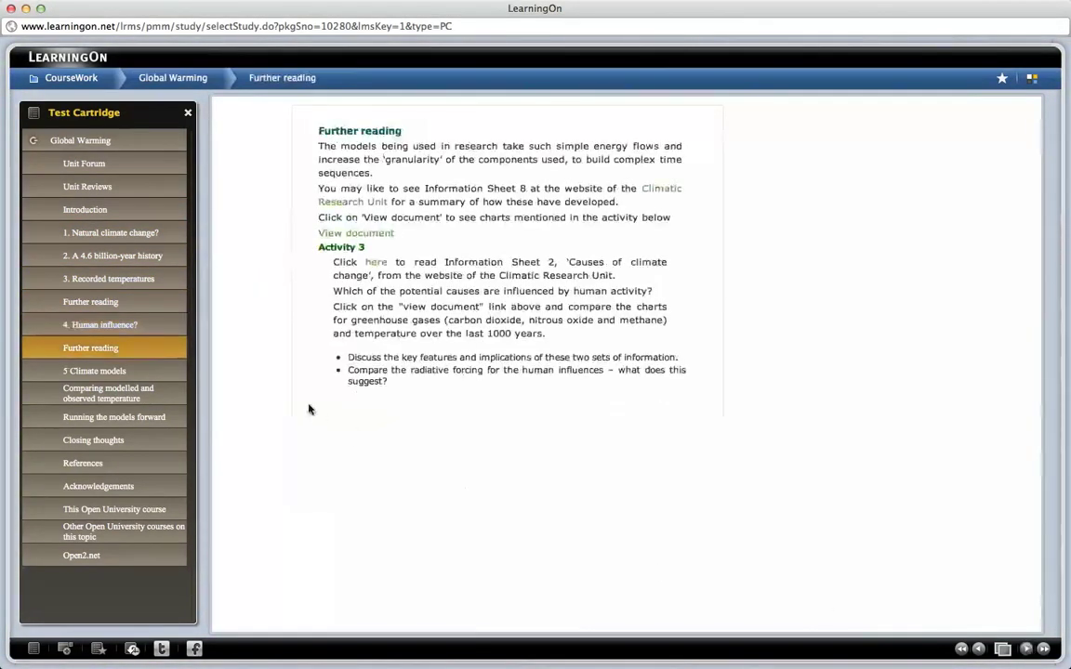
click(104, 372)
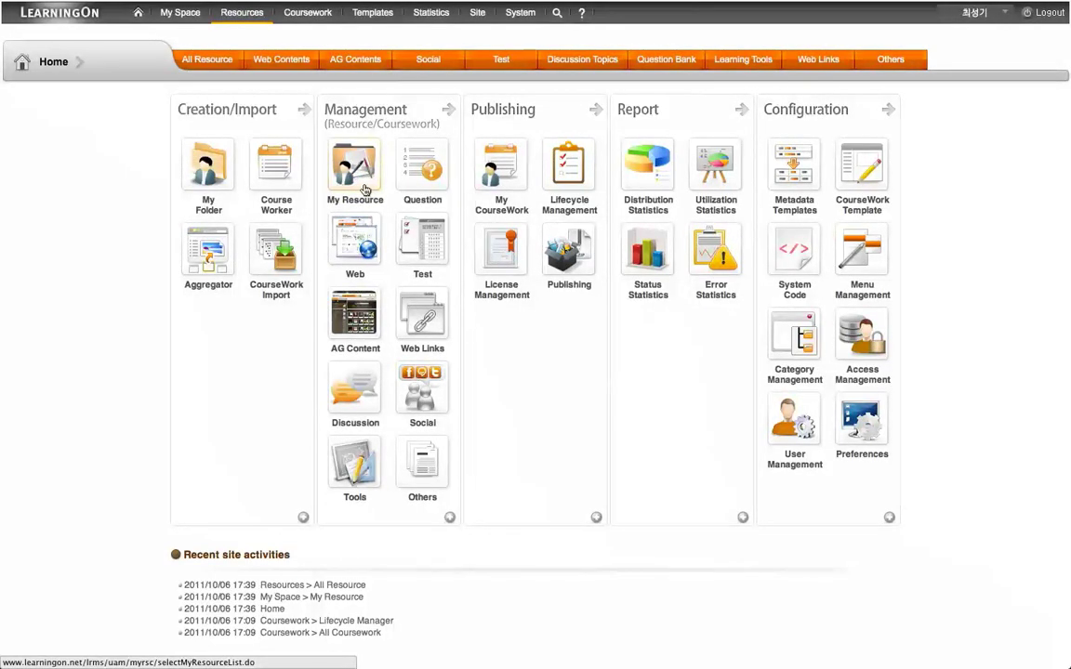
Step: Open the My Resource list and start adding a new learning resource
click(365, 189)
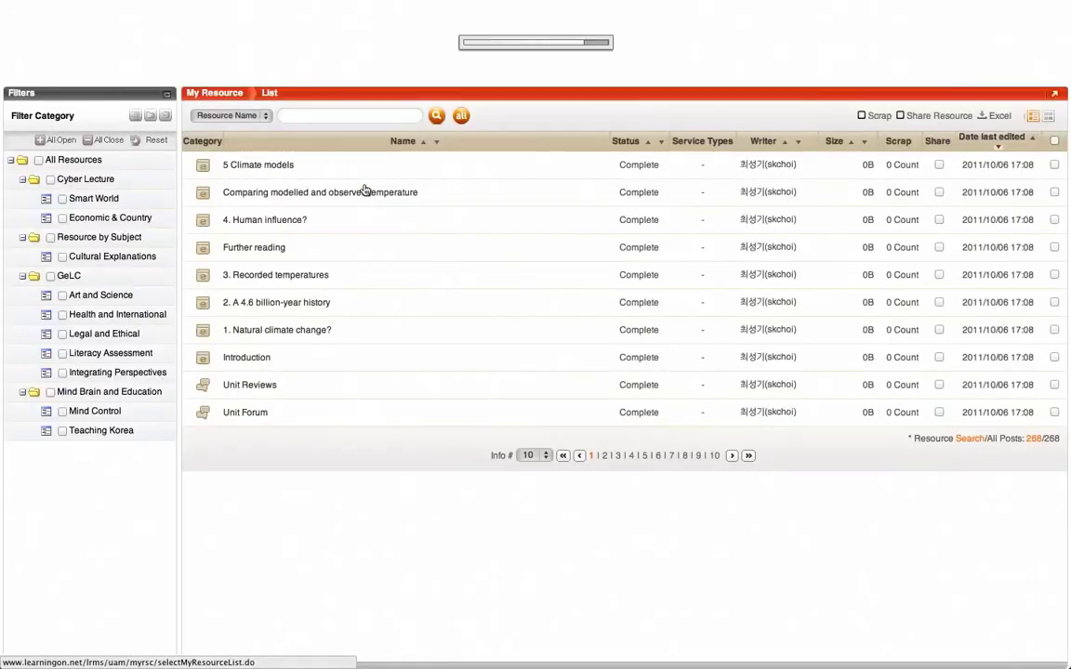
click(977, 46)
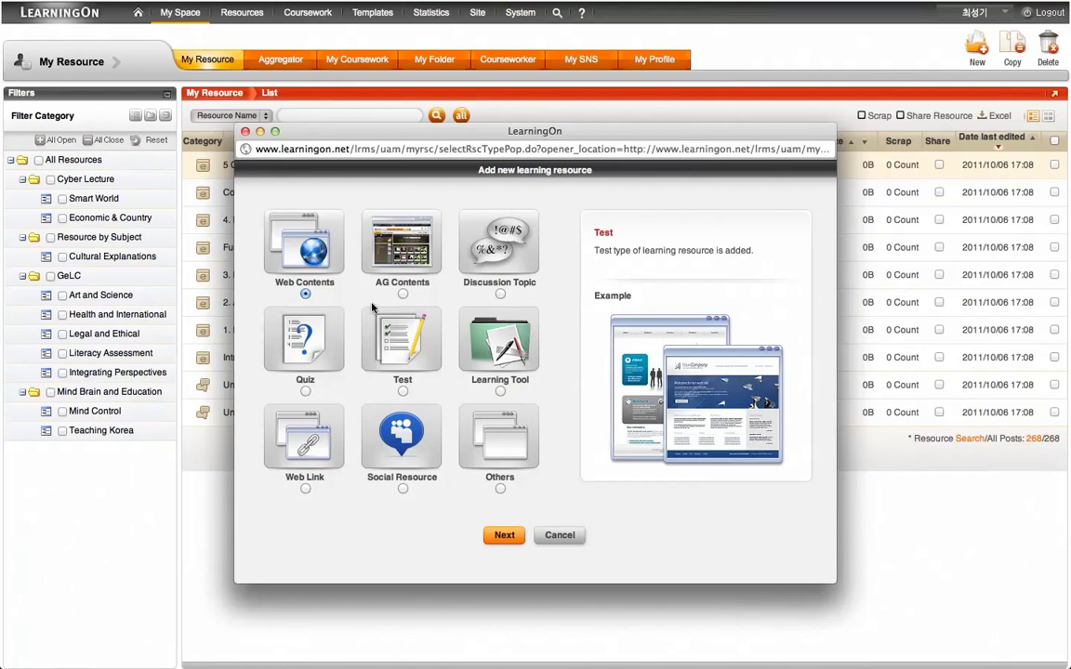
Step: Pick Learning Tool as the new resource type and continue to its form
click(500, 391)
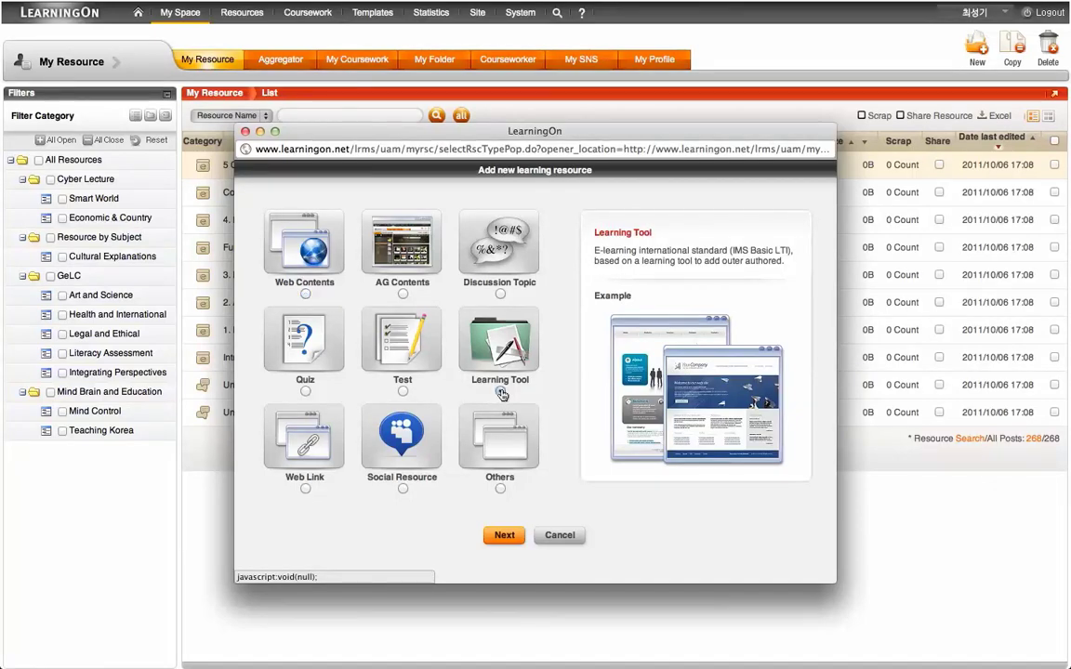
click(510, 535)
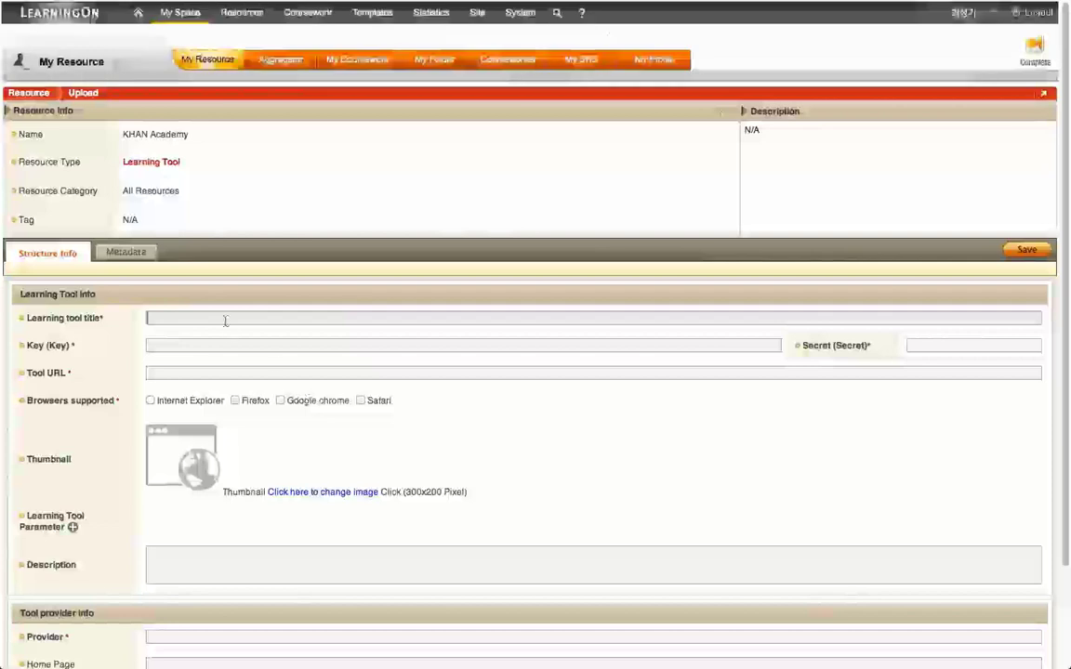
click(216, 318)
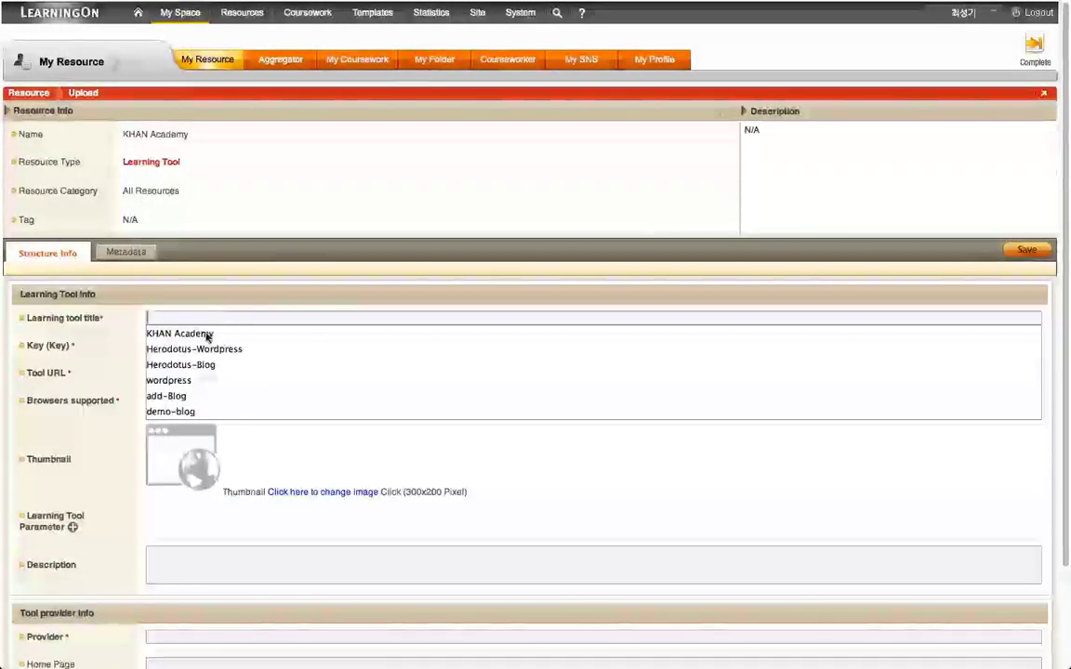
click(208, 333)
click(197, 344)
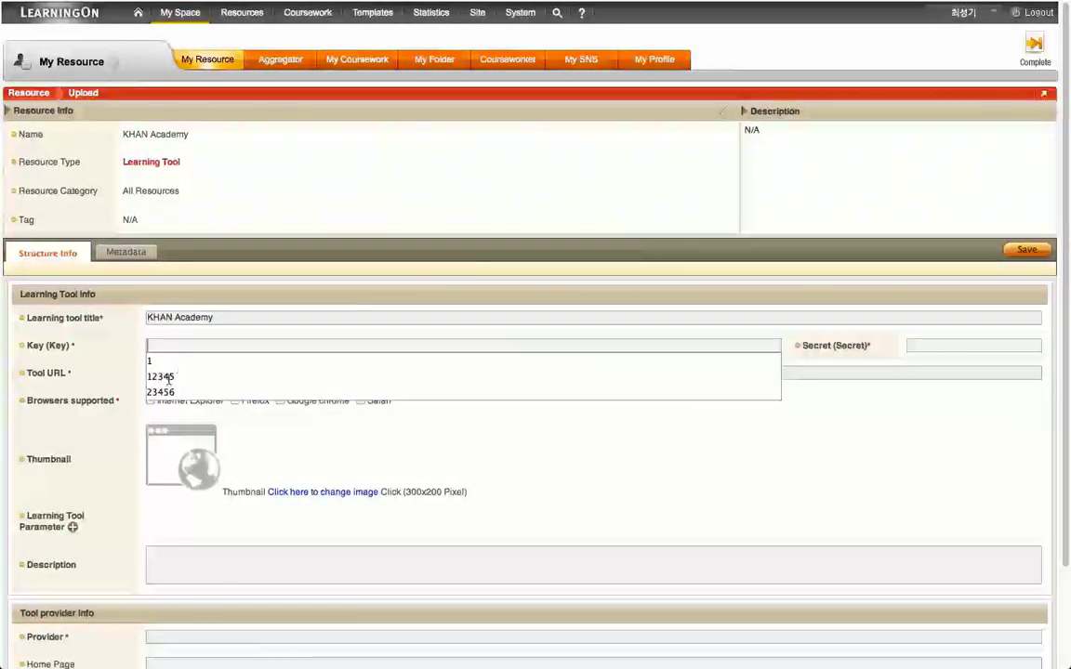
click(164, 377)
click(956, 345)
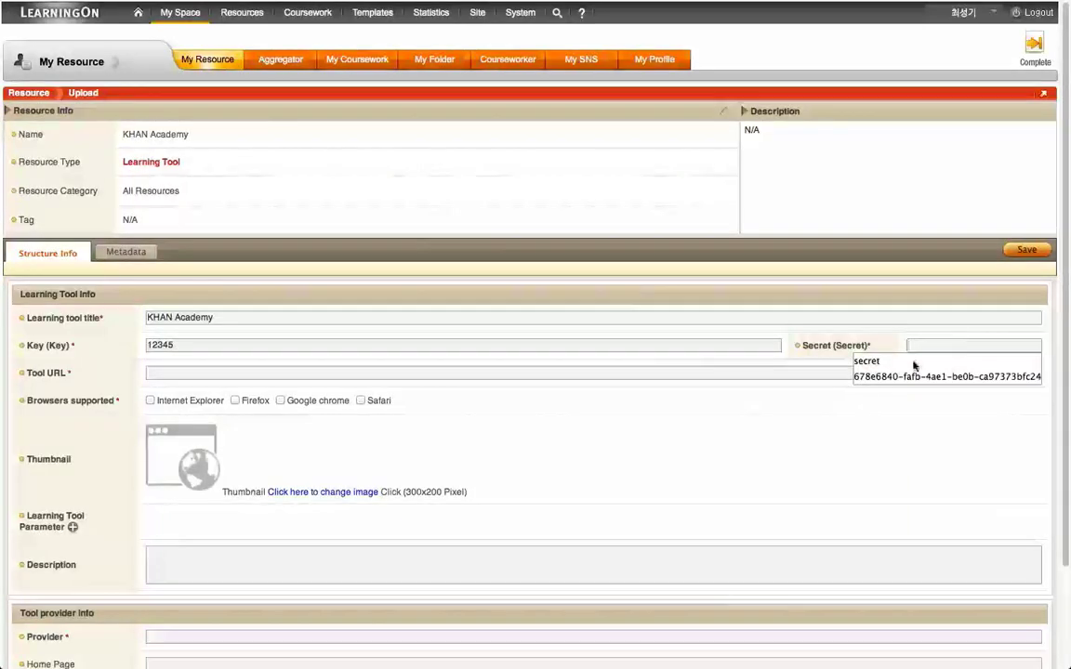
click(874, 357)
click(344, 376)
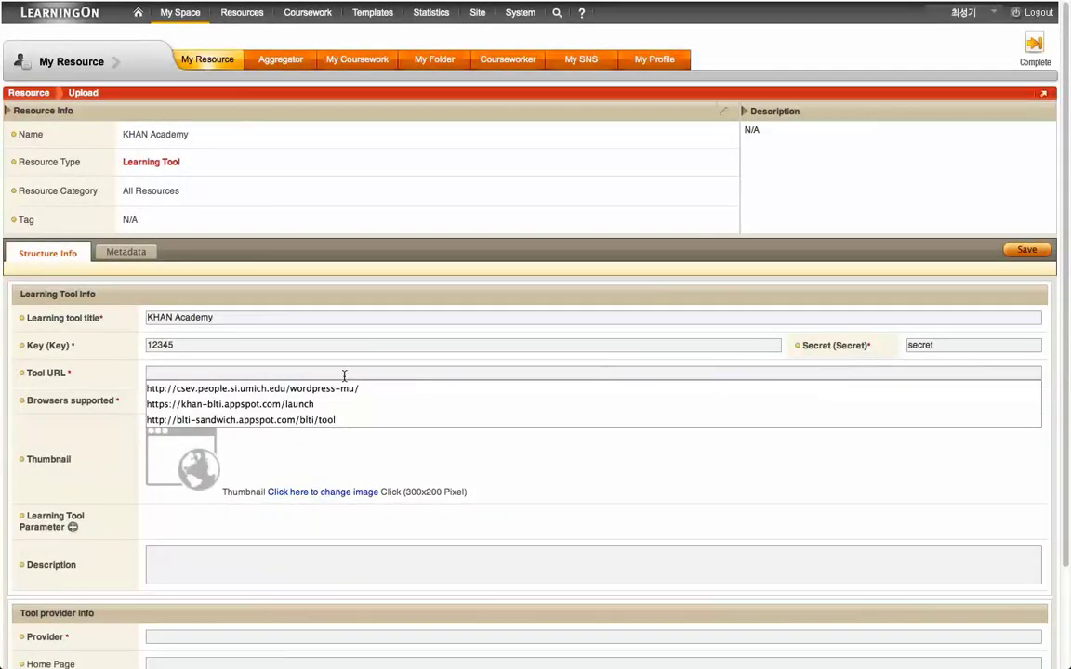
click(277, 407)
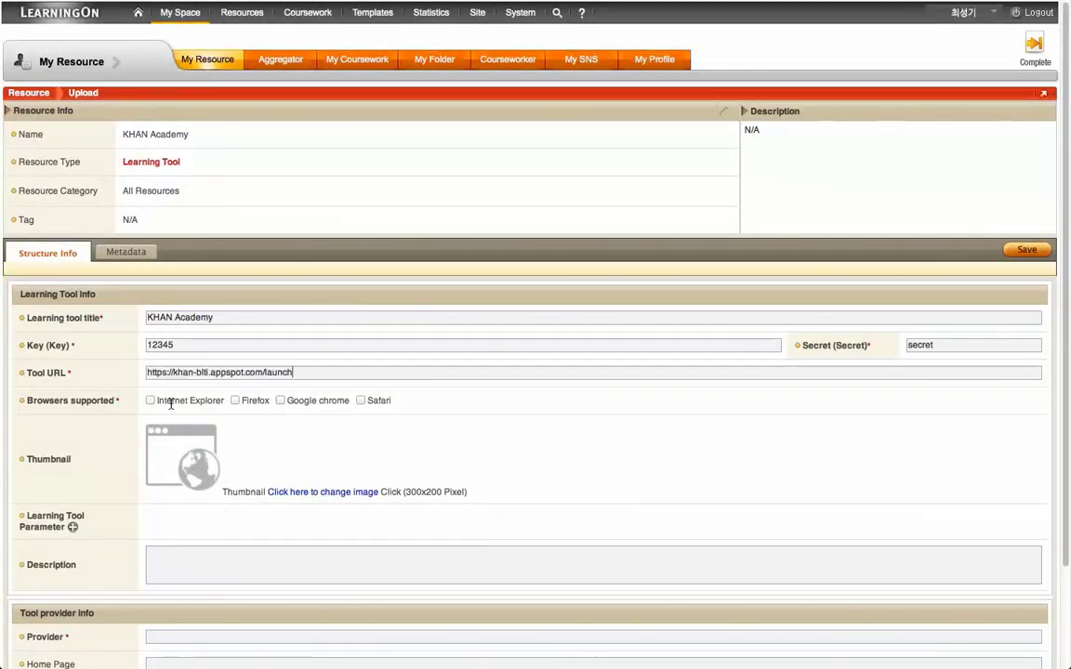
Step: Support all four browsers, set provider KHAN and free pricing, then save the tool
click(151, 401)
click(235, 401)
click(280, 400)
click(361, 400)
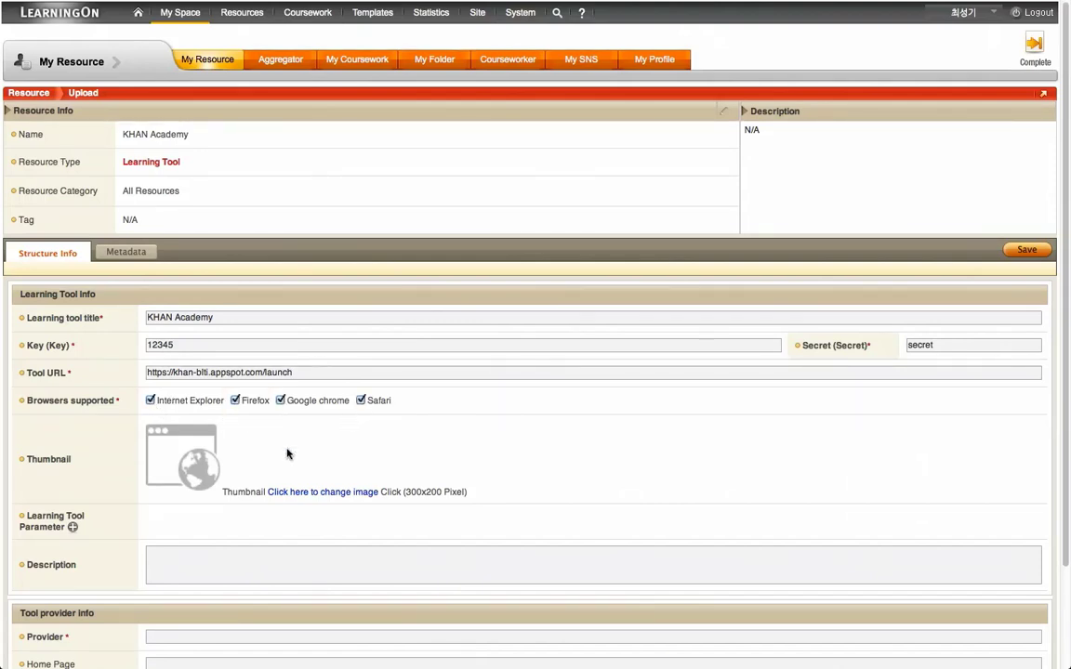
scroll(283, 451, down, 2)
scroll(287, 453, down, 1)
click(199, 514)
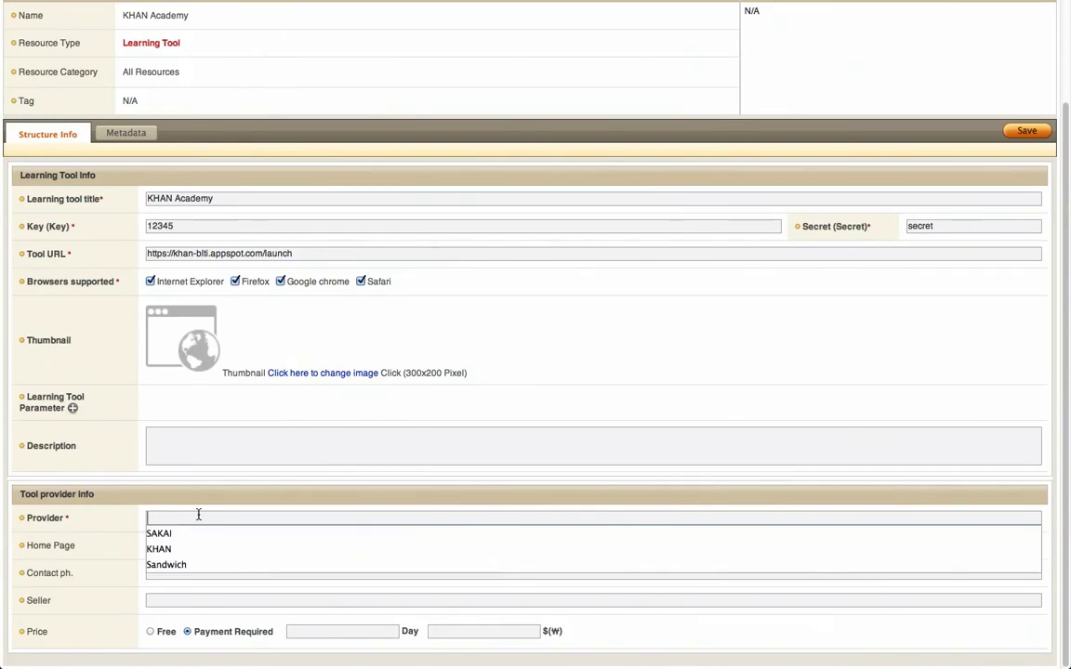
click(177, 548)
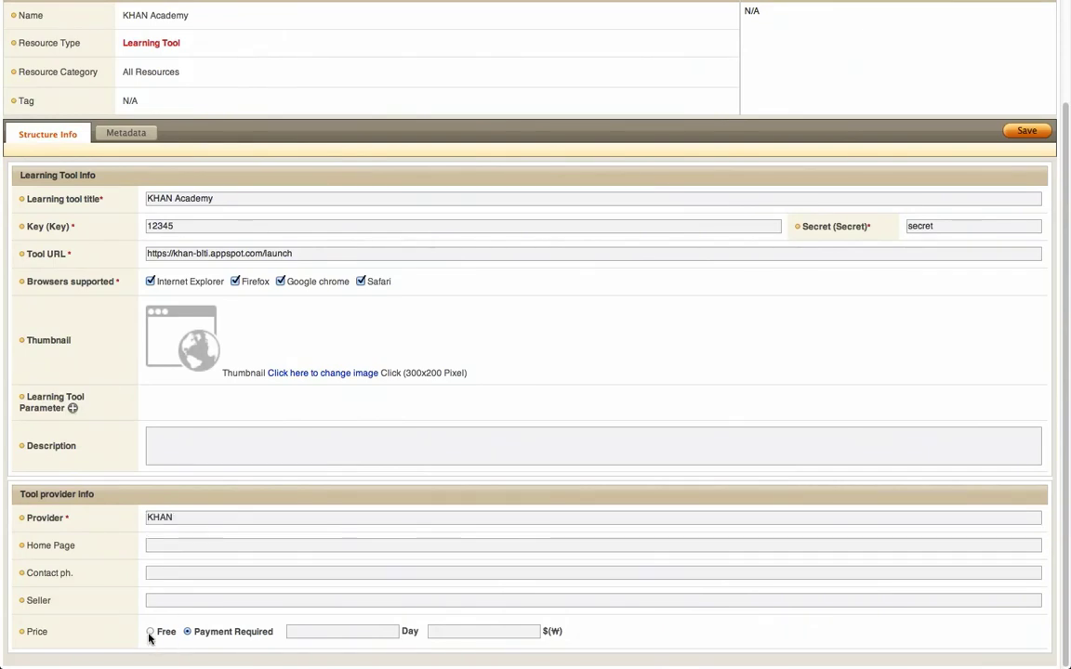
click(150, 632)
scroll(530, 566, up, 3)
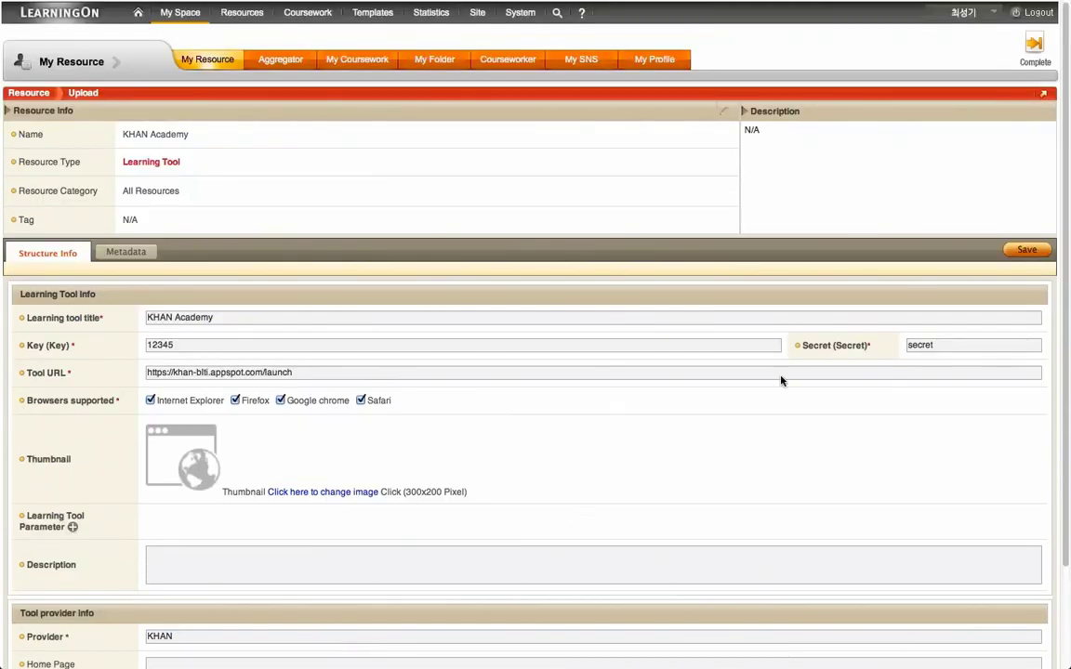
click(1026, 250)
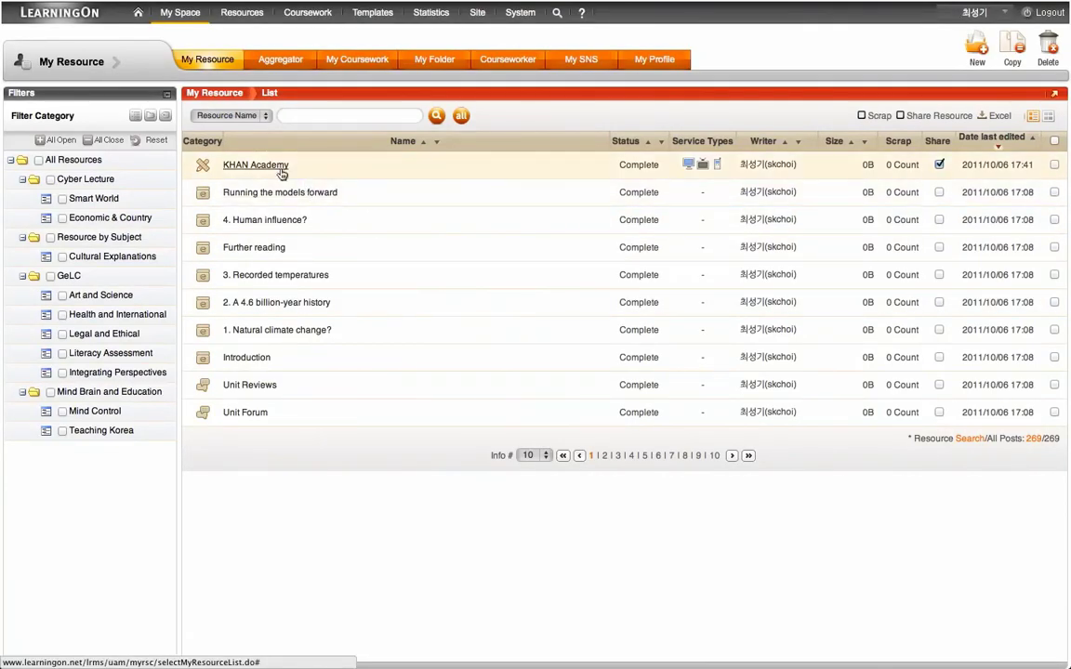
Step: Open KHAN Academy's Detailed Info and preview the Khan Academy site it launches
click(282, 173)
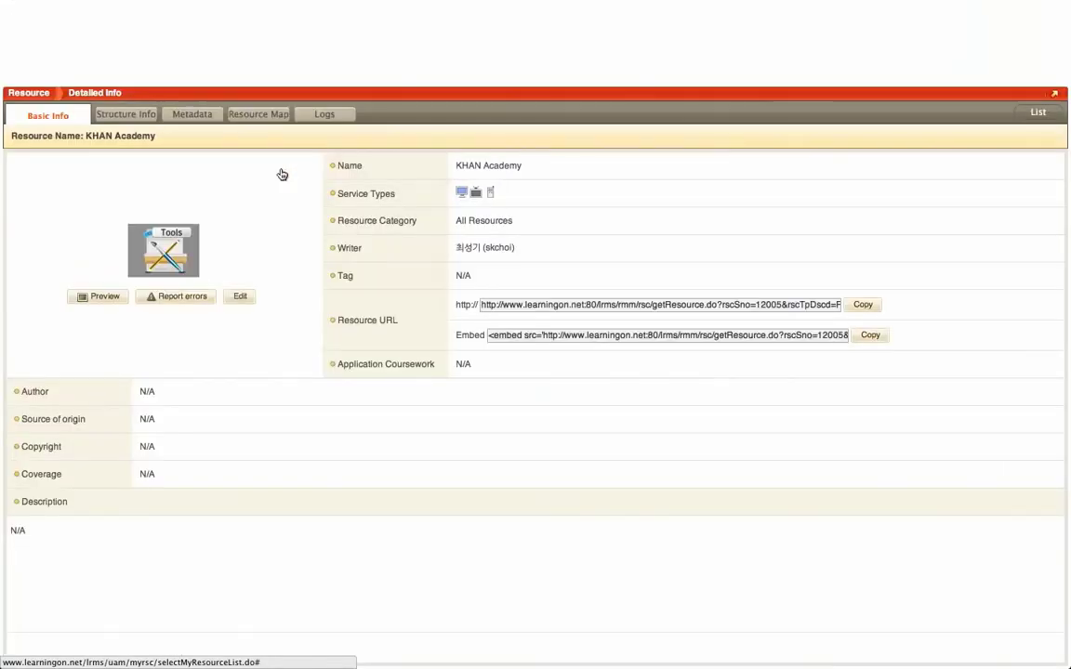
click(120, 297)
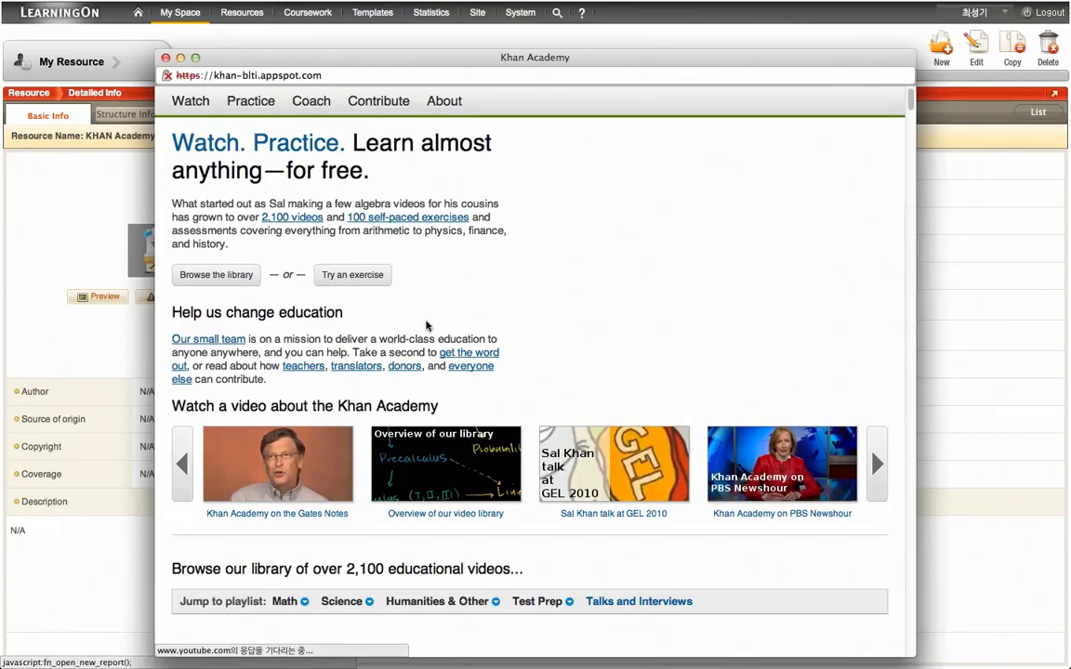
scroll(426, 326, down, 5)
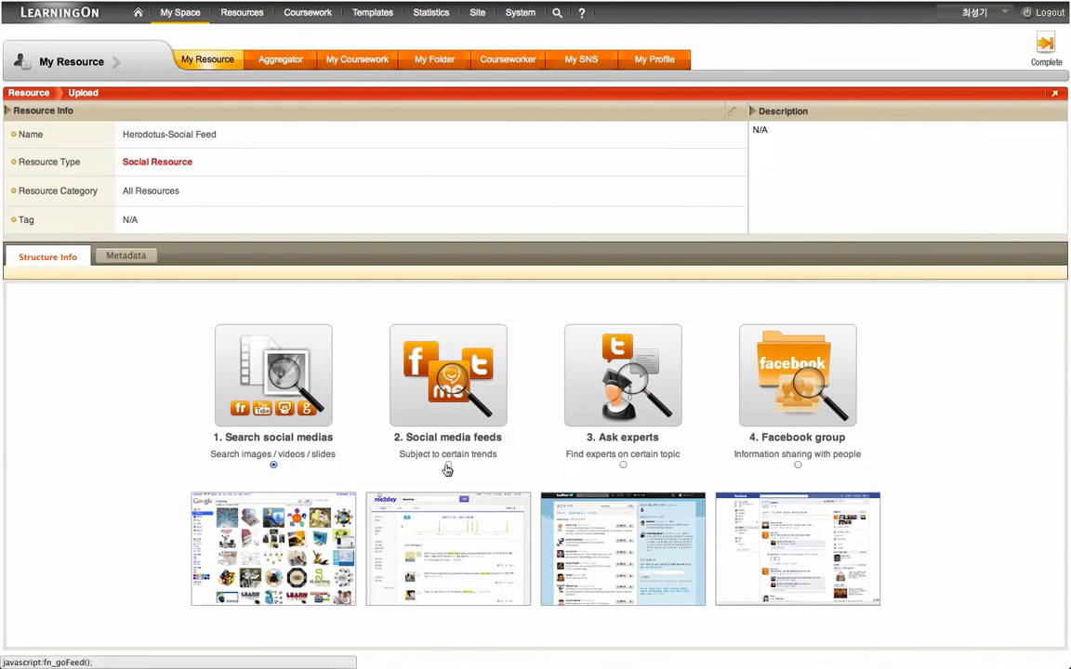
Step: Select 2. Social media feeds as the Herodotus-Social Feed structure
click(448, 468)
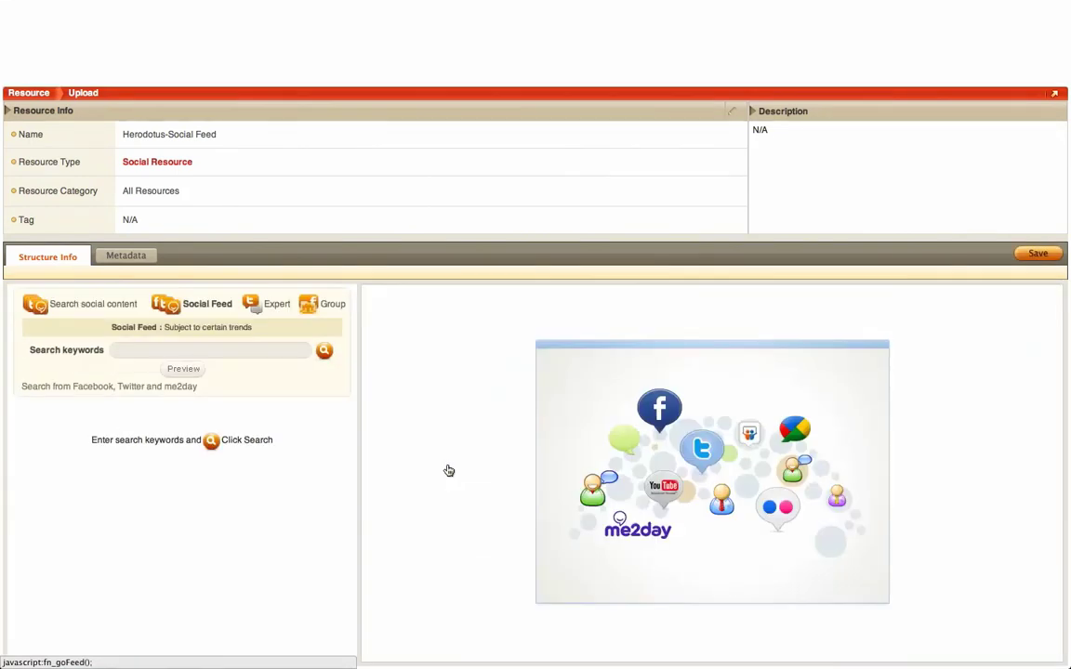
Step: Set the Herodotus-Social Feed to search Twitter for the keyword herodotus
click(187, 349)
text(Her)
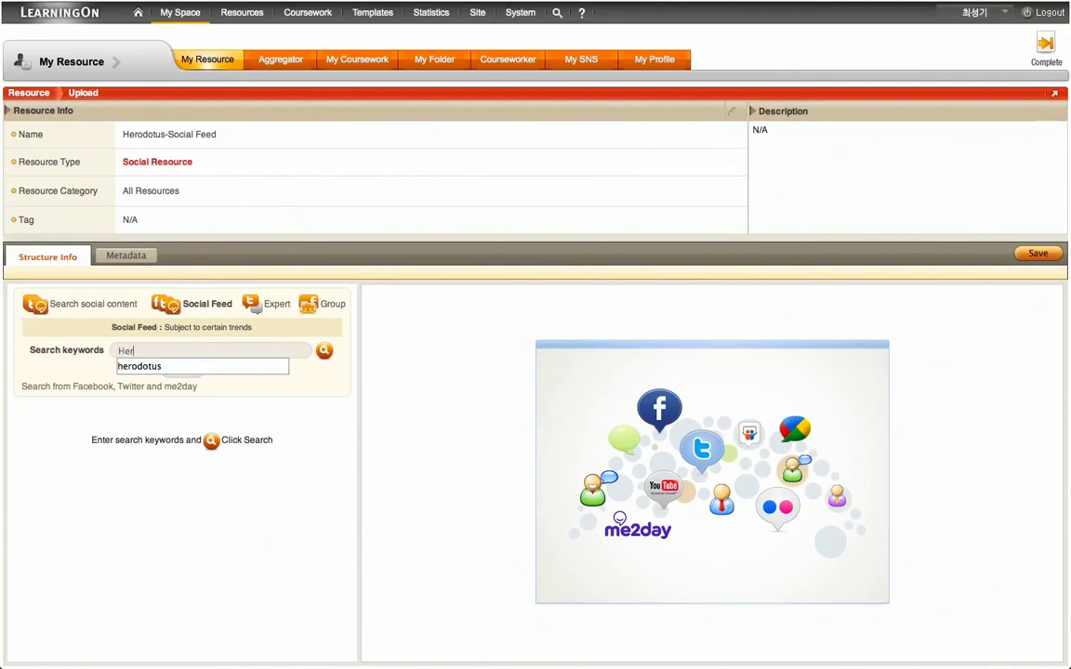
text(odotus)
click(176, 367)
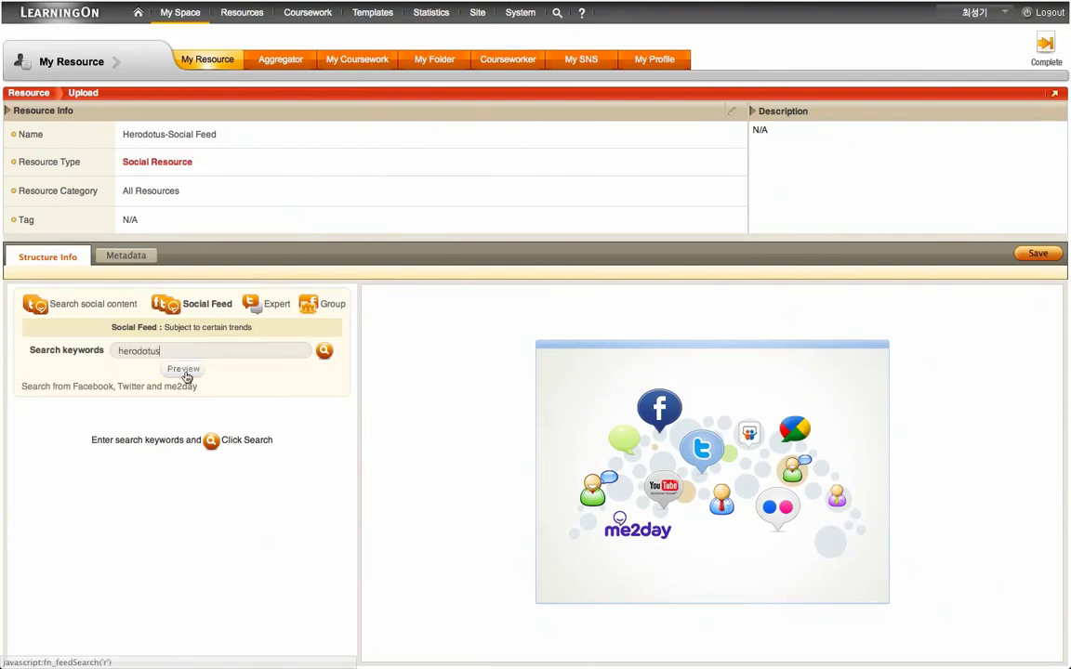
click(323, 352)
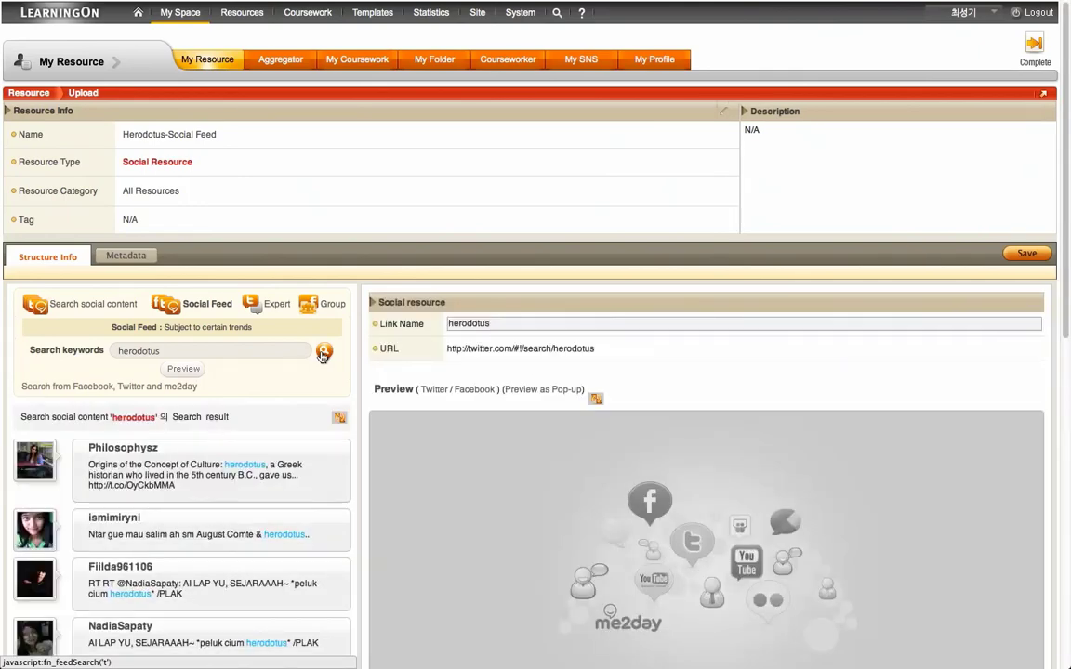
Step: Preview the matching herodotus Twitter posts and scroll through them
click(184, 369)
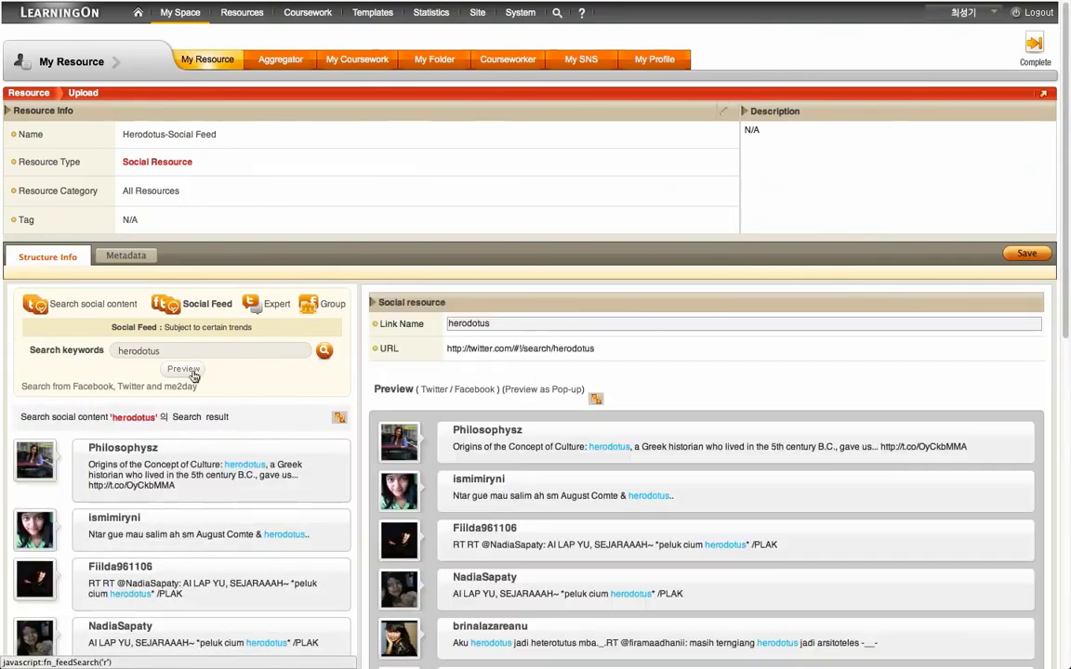
scroll(381, 413, down, 5)
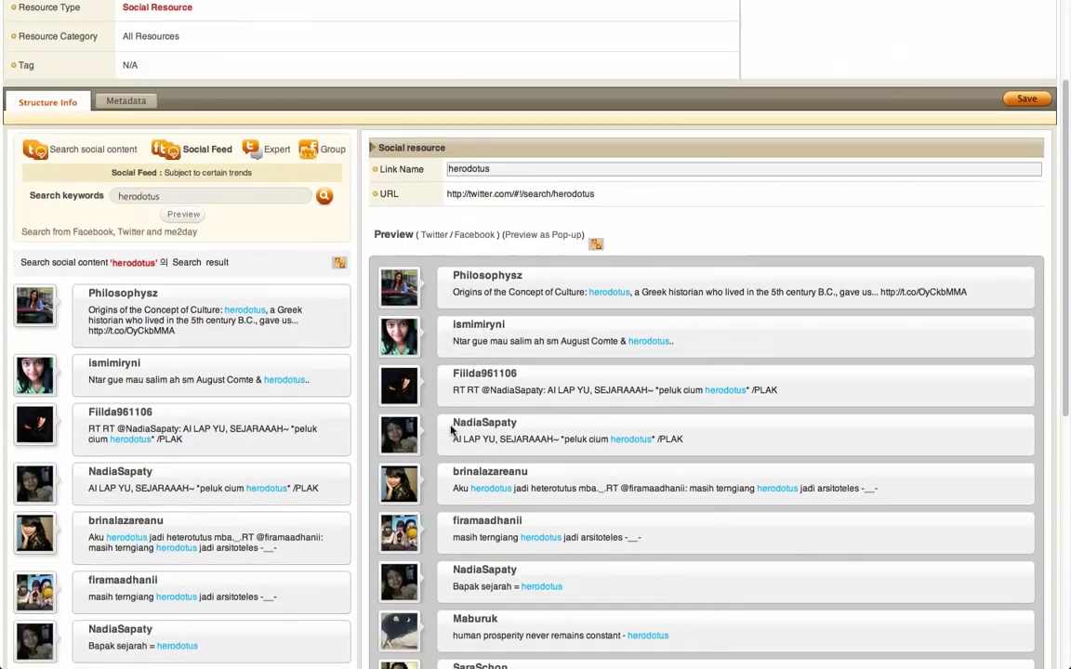
scroll(451, 430, down, 6)
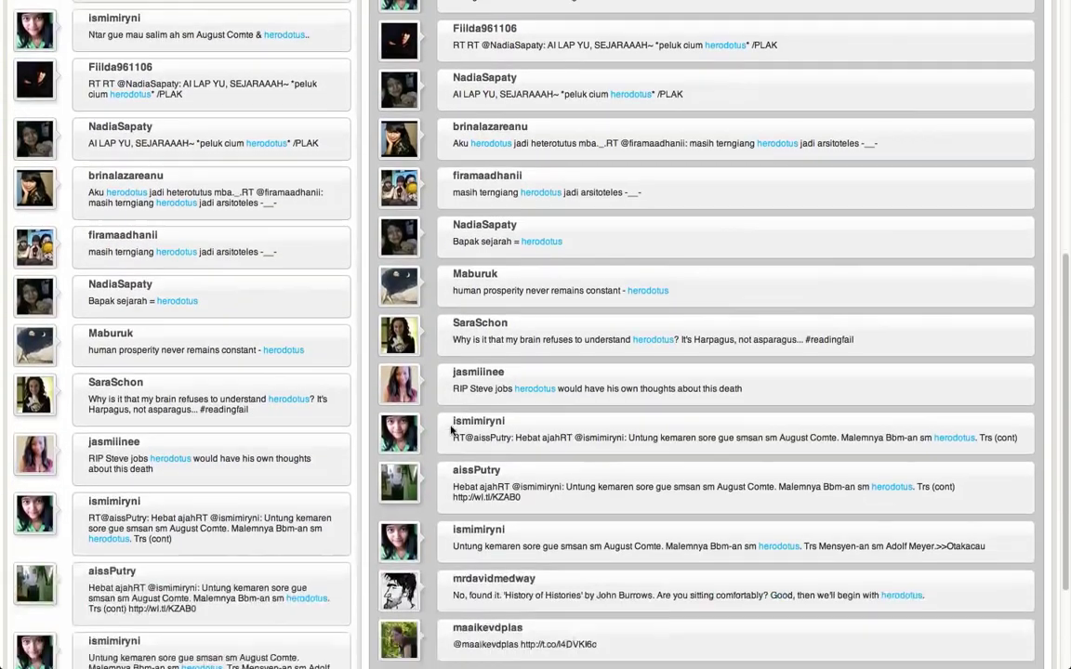
scroll(452, 429, up, 3)
scroll(451, 430, up, 6)
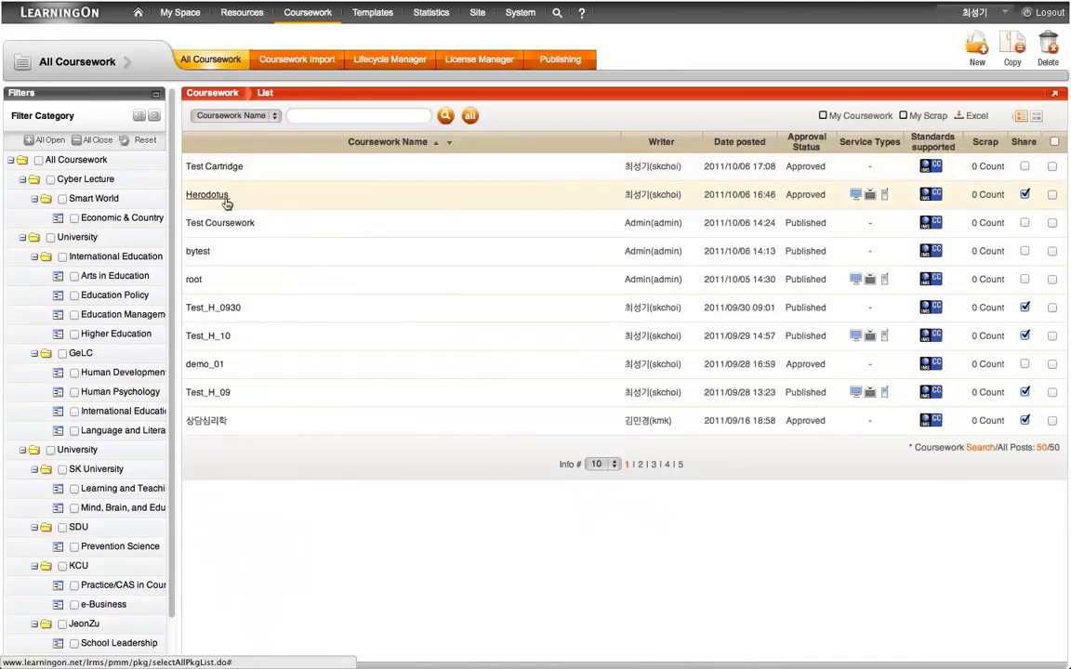
Step: Open the Herodotus coursework from the list in Courseworker for editing
click(225, 199)
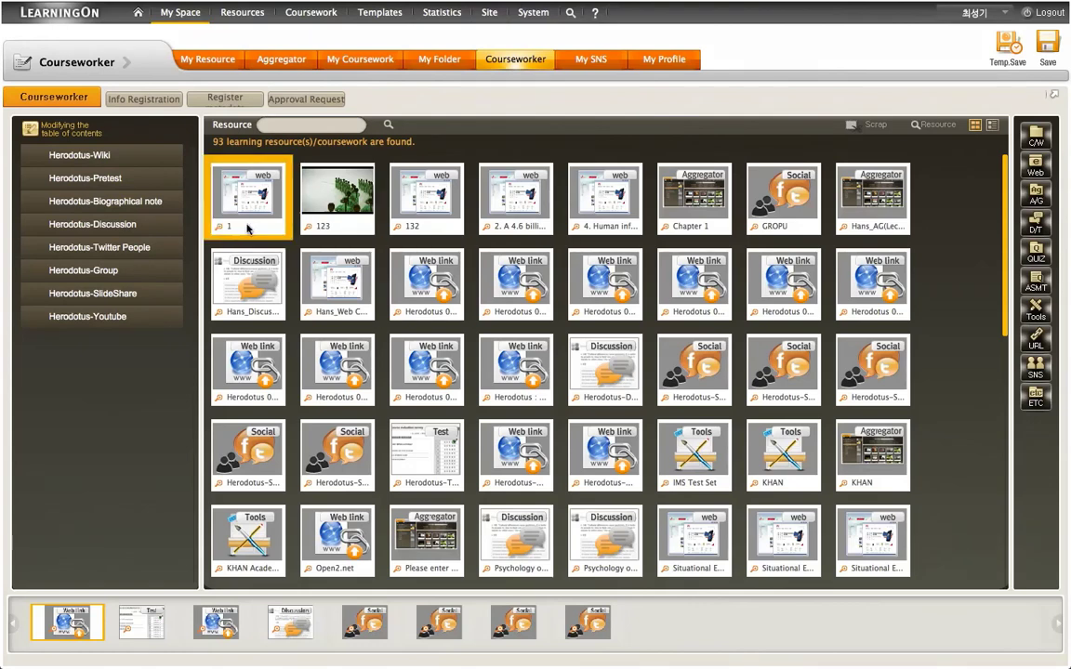
Step: Add a KHAN Academy entry directly below Herodotus-Wiki in the table of contents
click(29, 132)
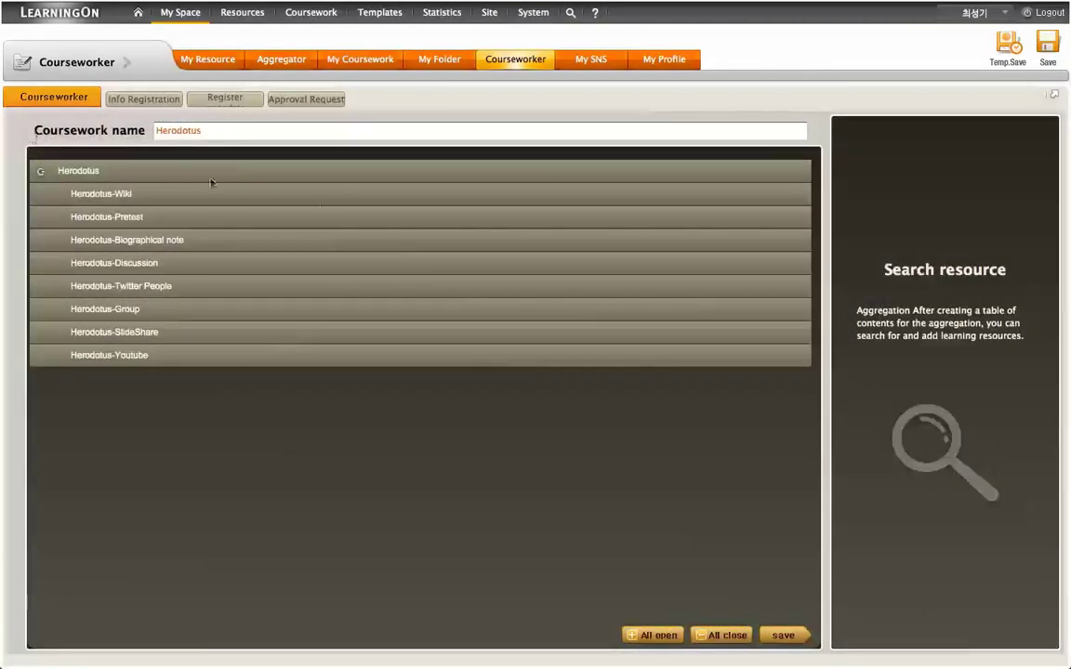
click(651, 195)
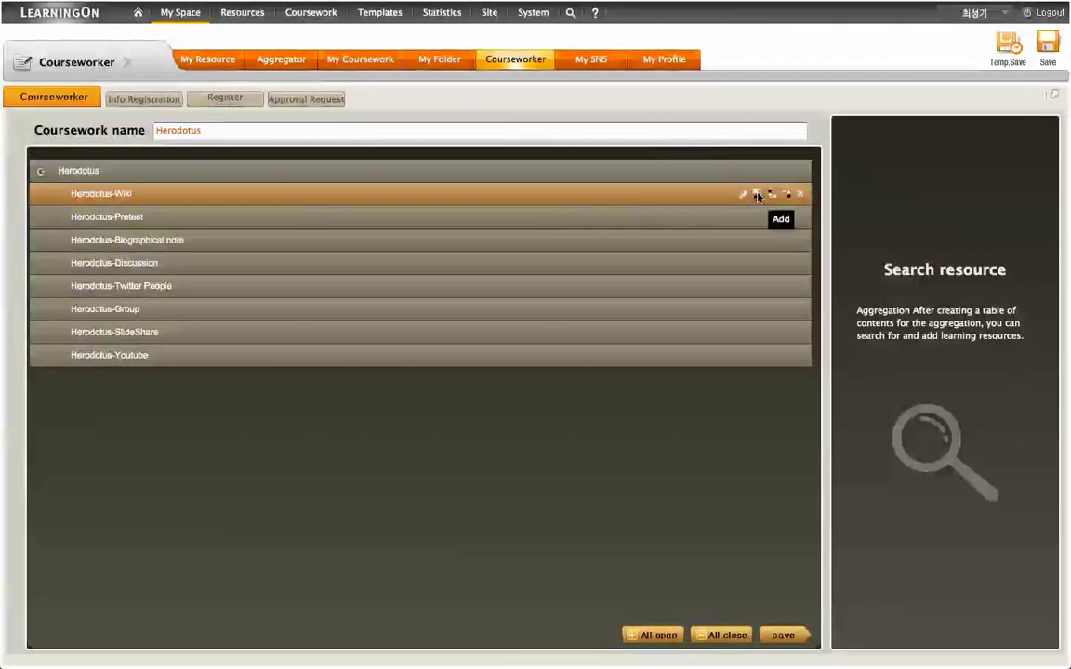
click(756, 194)
click(663, 220)
click(592, 222)
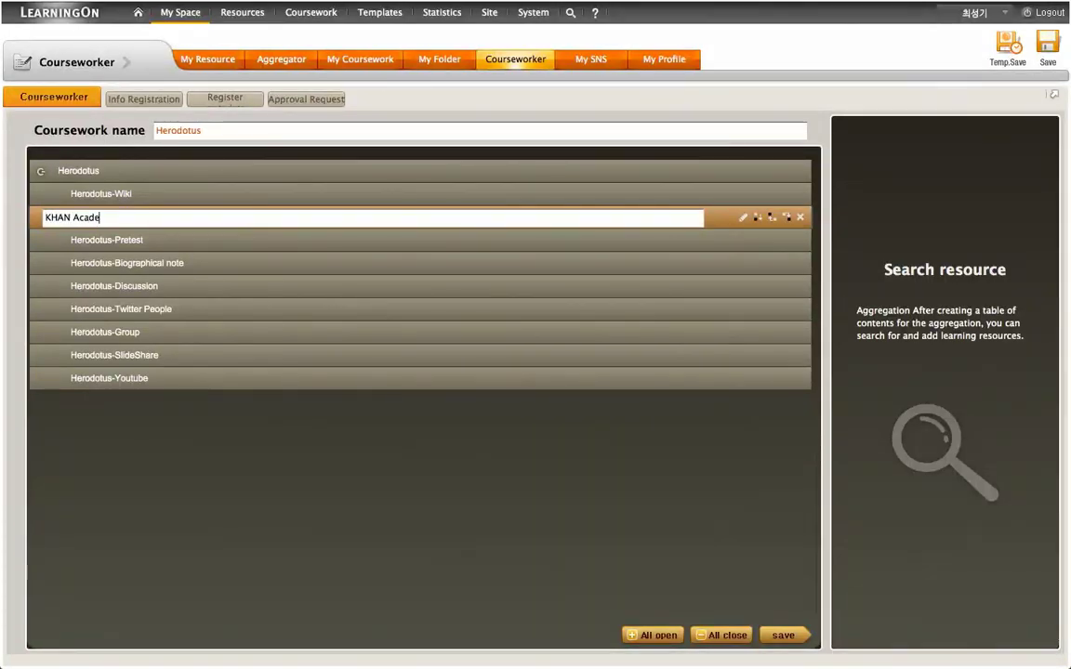
key(Return)
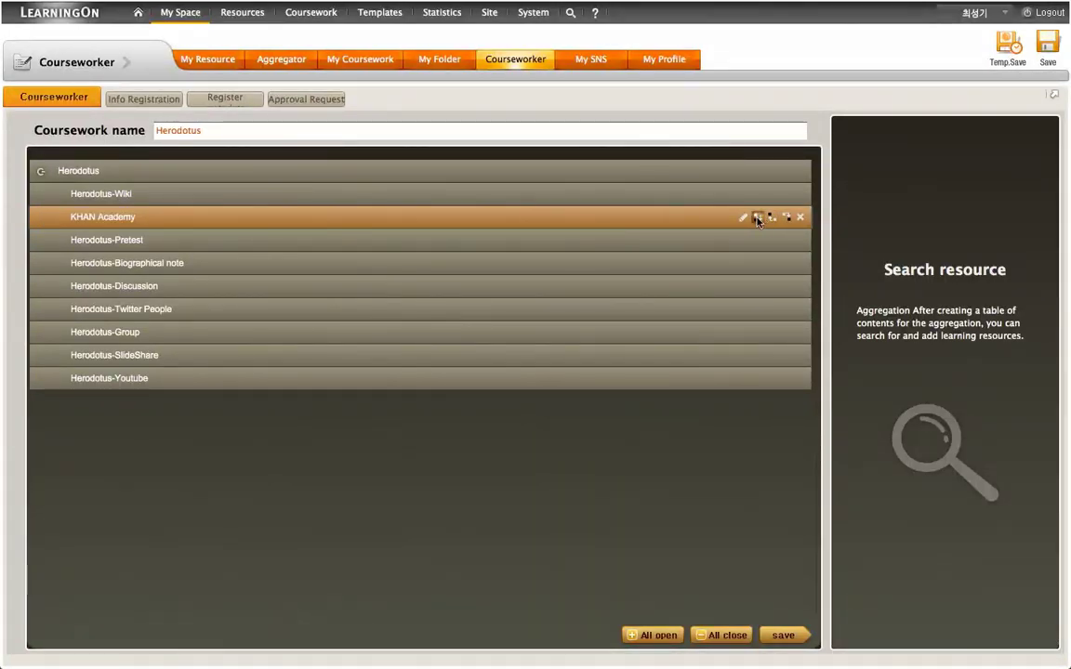
Step: Add a Herodotus-Social Feed entry below KHAN Academy
click(756, 217)
click(579, 240)
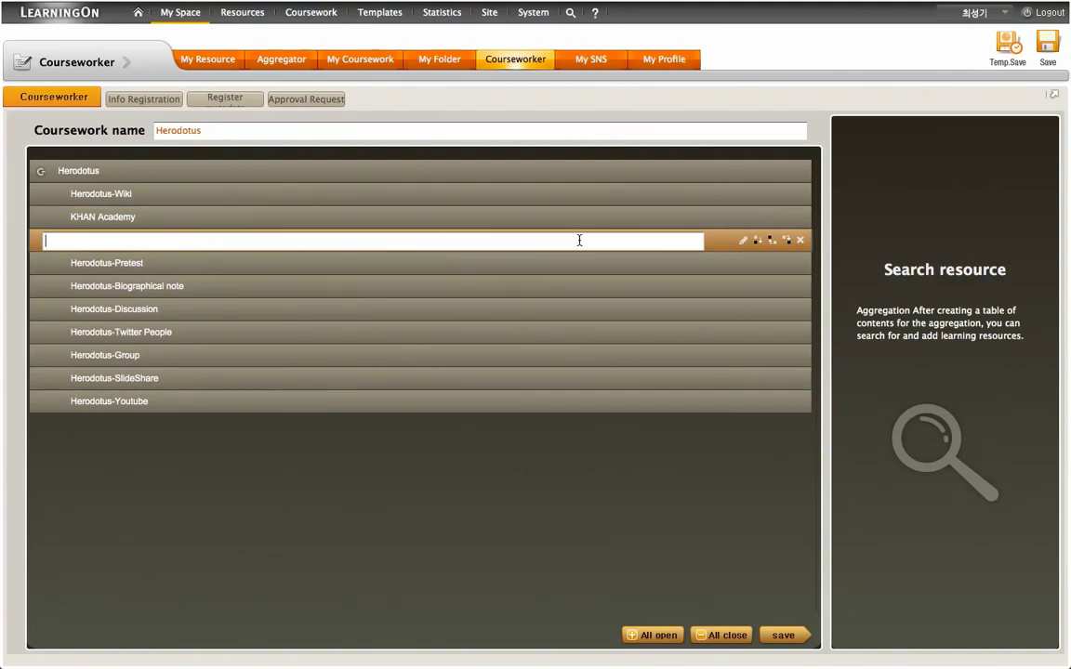
text(Herodotus)
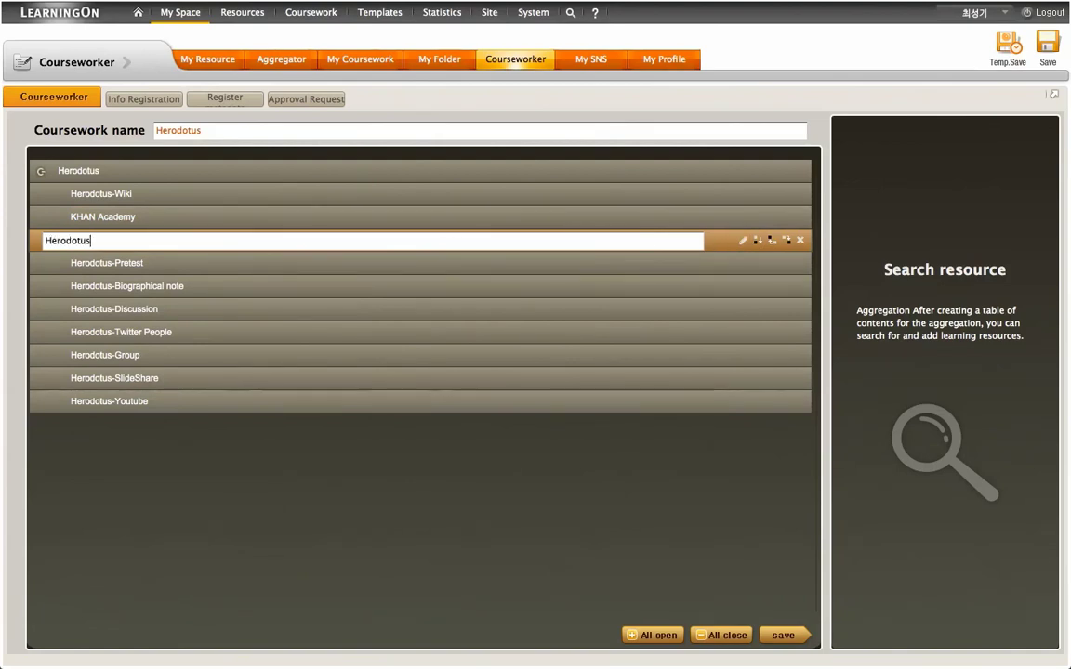
text(-Social Feed)
key(Return)
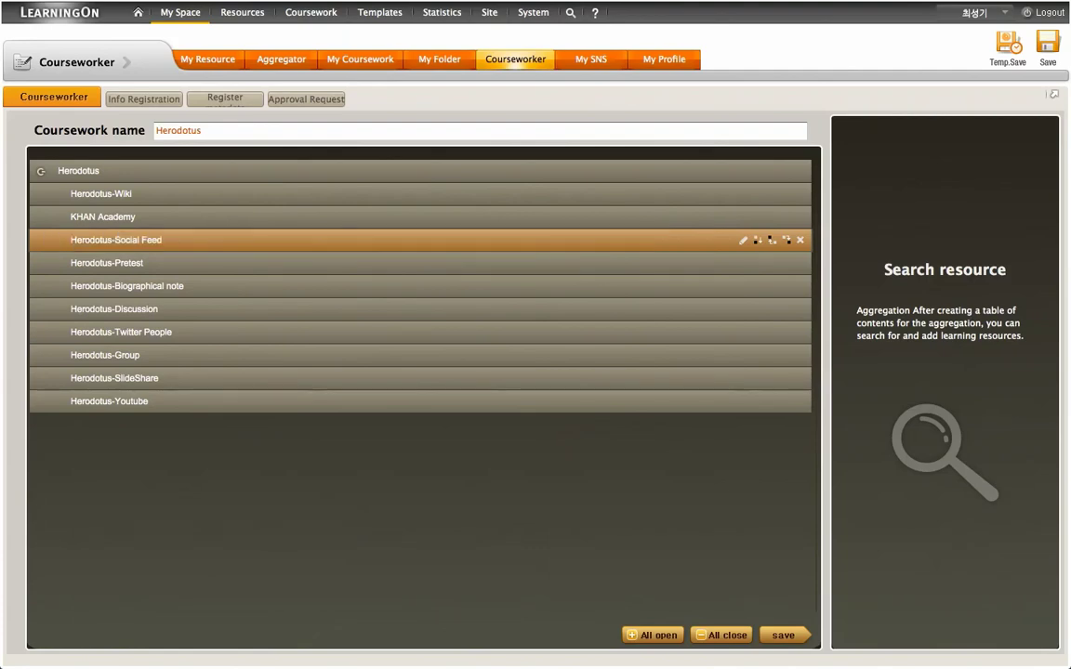
Step: Save the contents and attach the KHAN Academy tool resource to the KHAN Academy entry
click(783, 634)
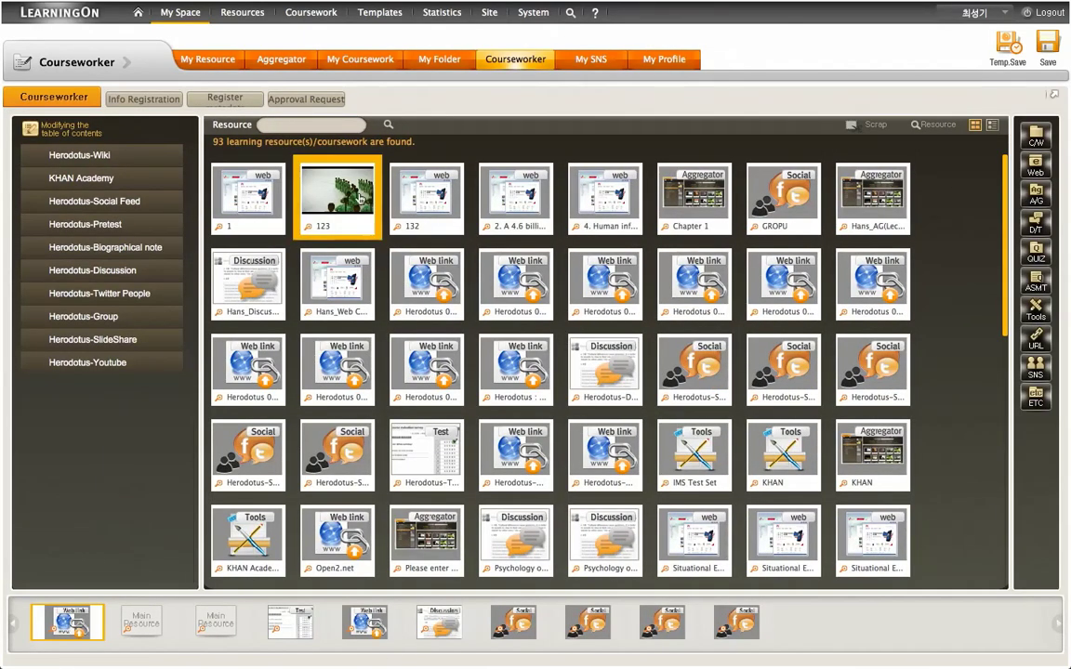
click(316, 127)
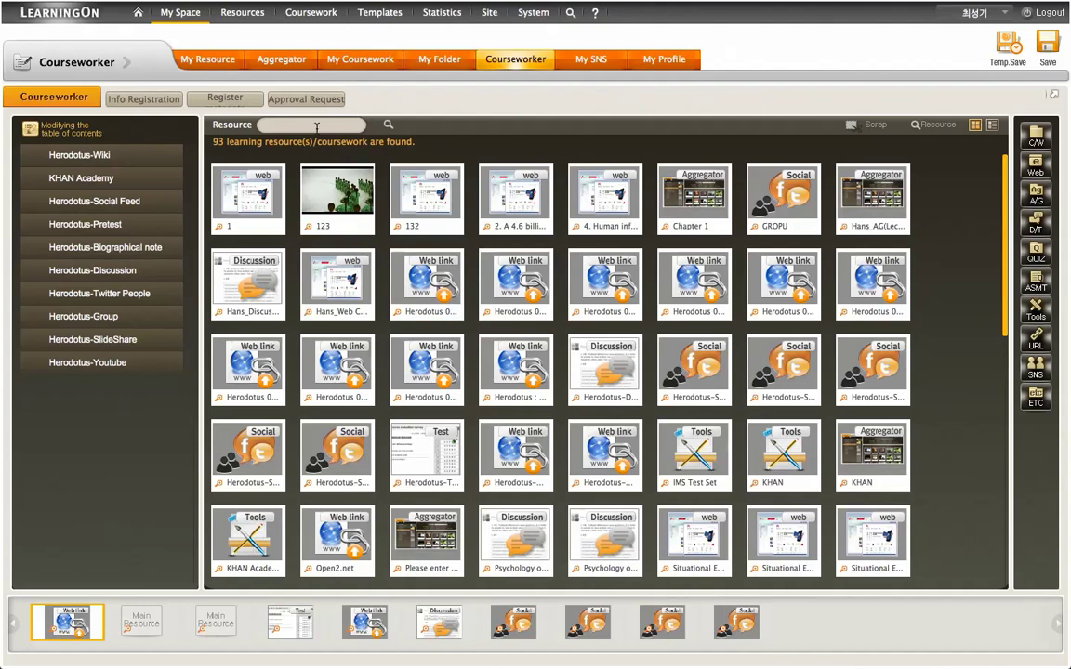
click(389, 124)
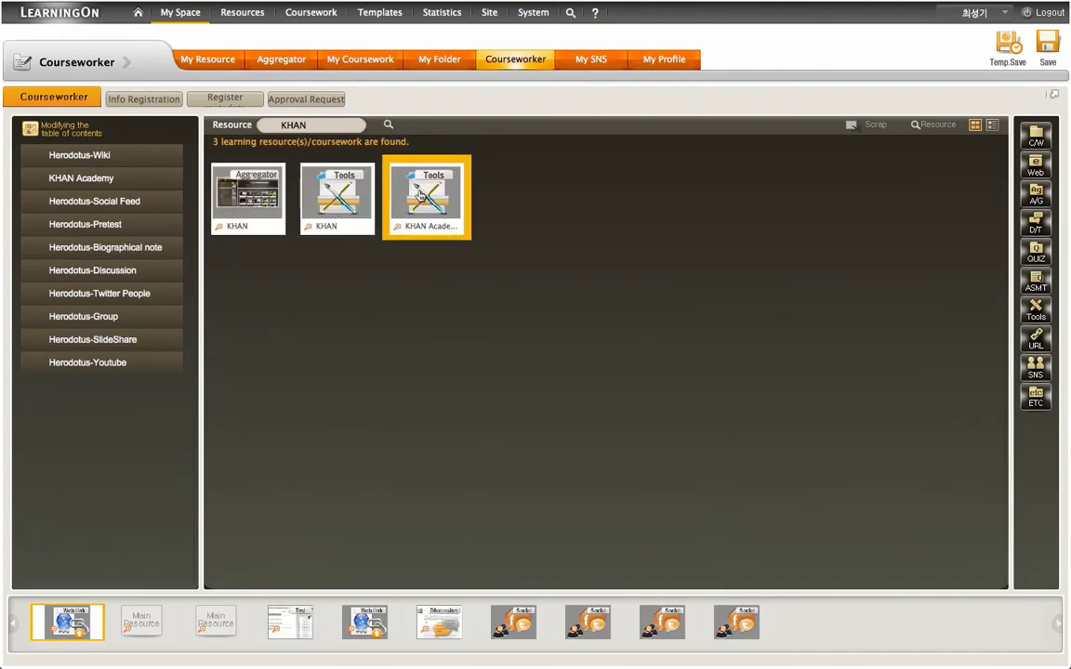
drag(420, 195, 153, 177)
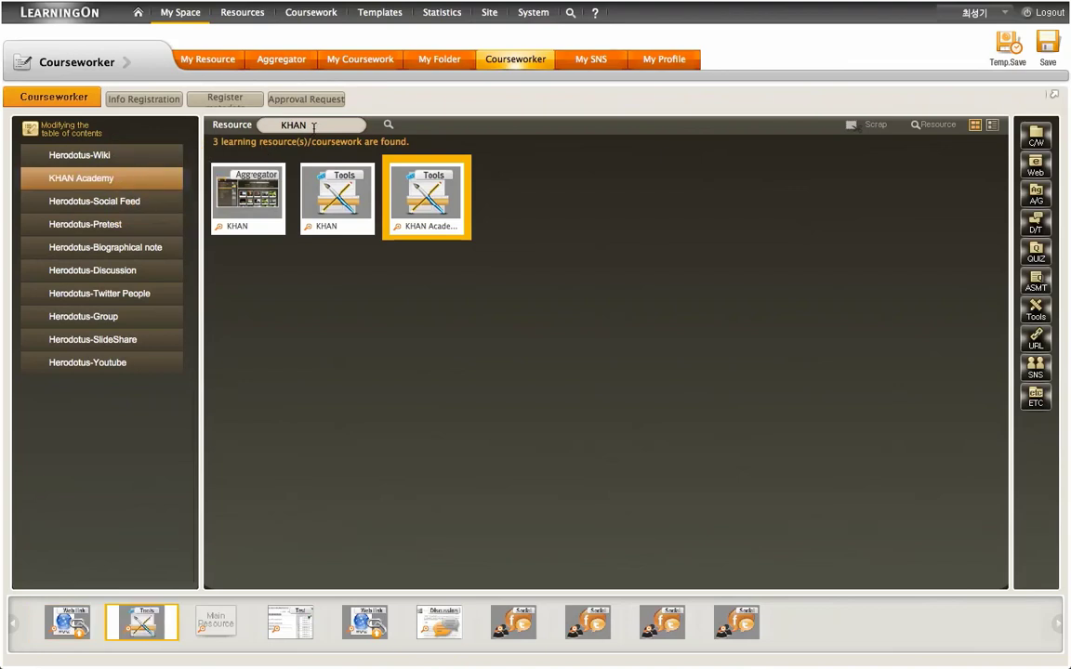
Step: Search 'Feed', attach the Social feed resource to Herodotus-Social Feed, then open the coursework preview
drag(313, 128, 224, 115)
text(Feed)
click(388, 124)
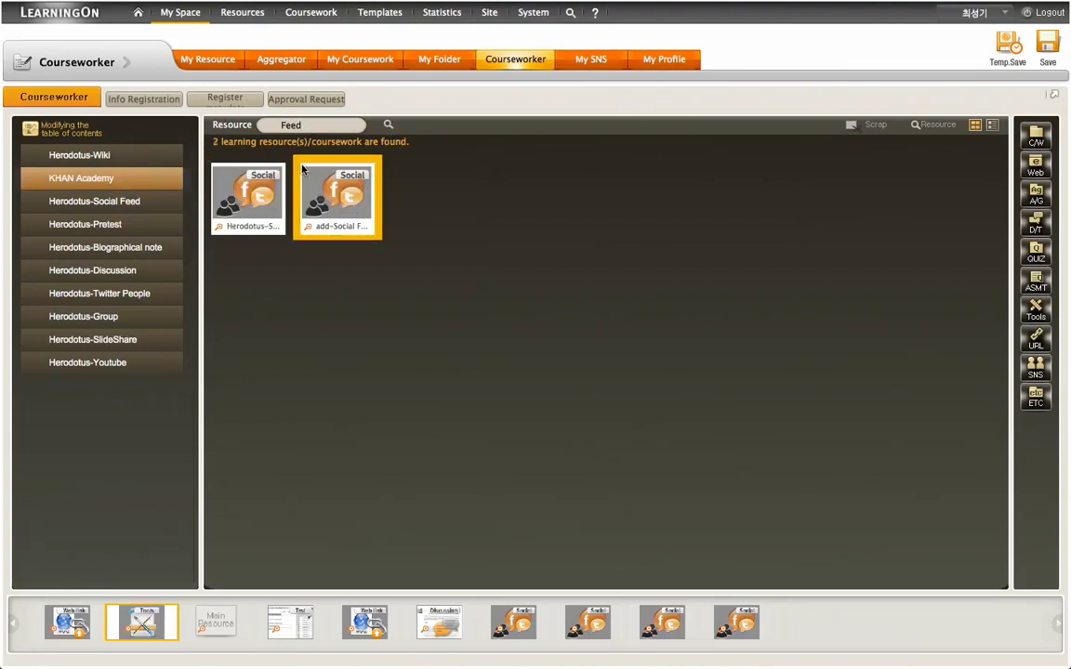
drag(255, 186, 164, 203)
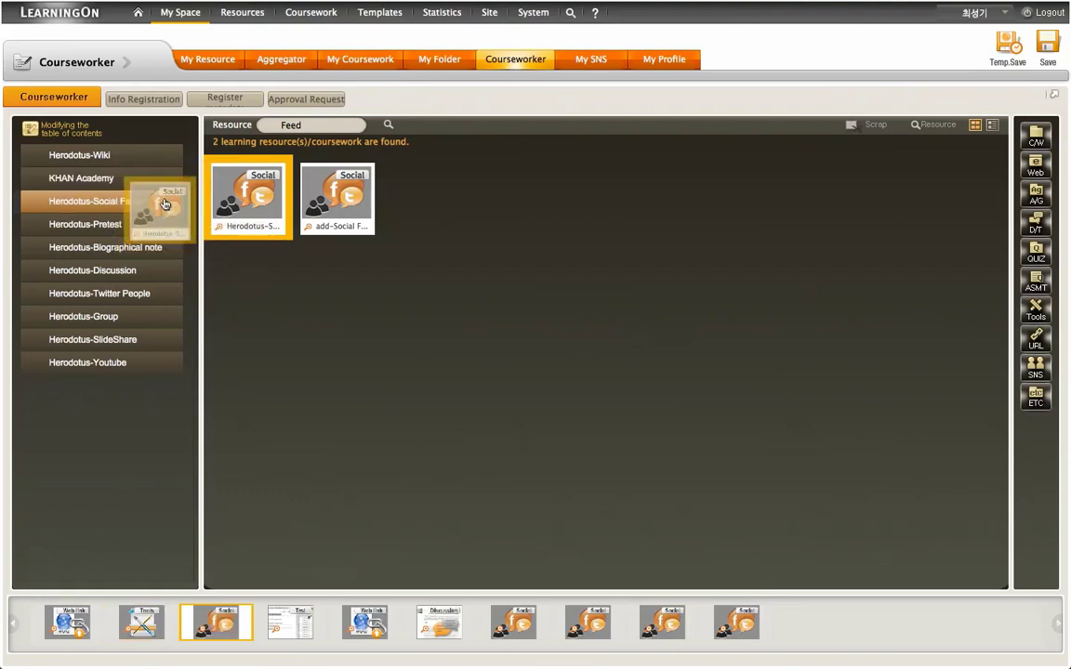
click(1047, 42)
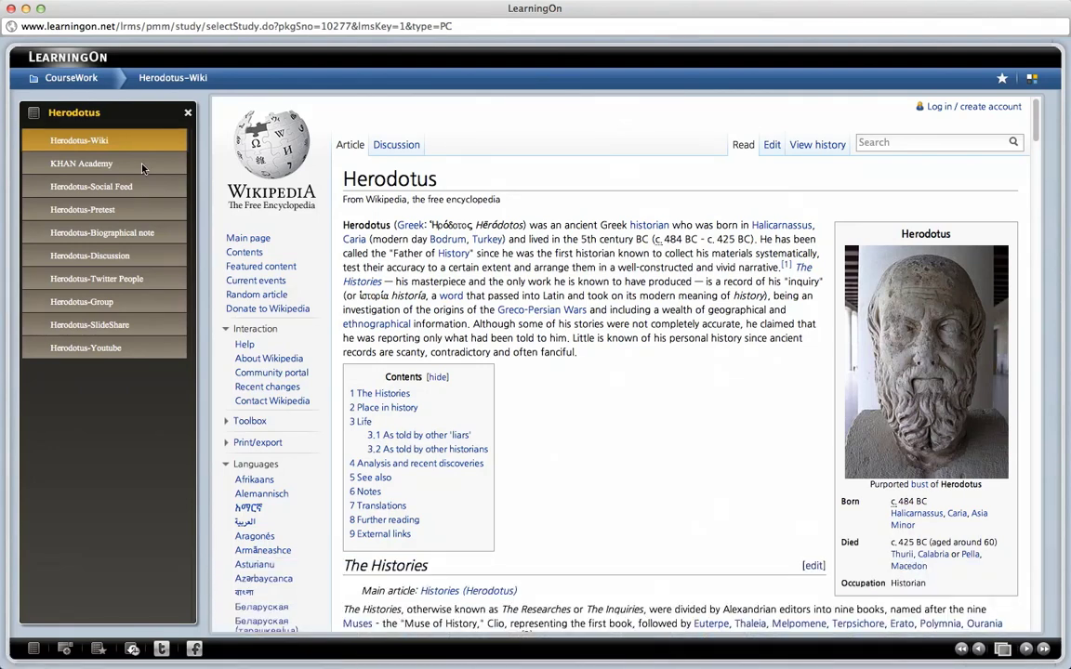
Step: View the KHAN Academy and Herodotus-Social Feed sections, loading more tweets into the feed
click(141, 165)
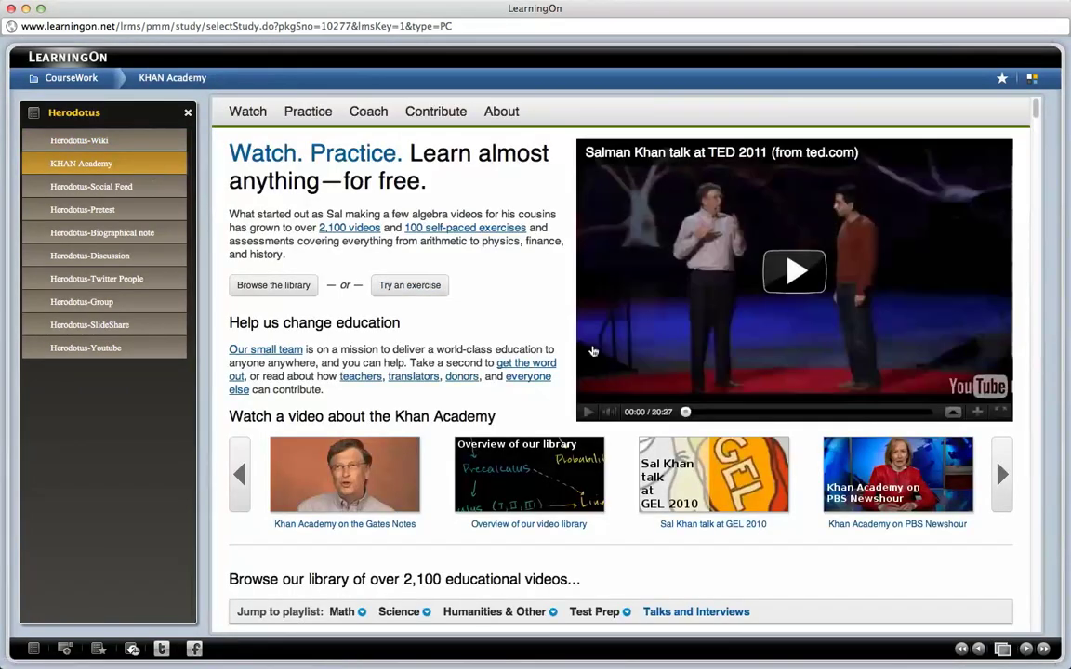
scroll(564, 361, down, 10)
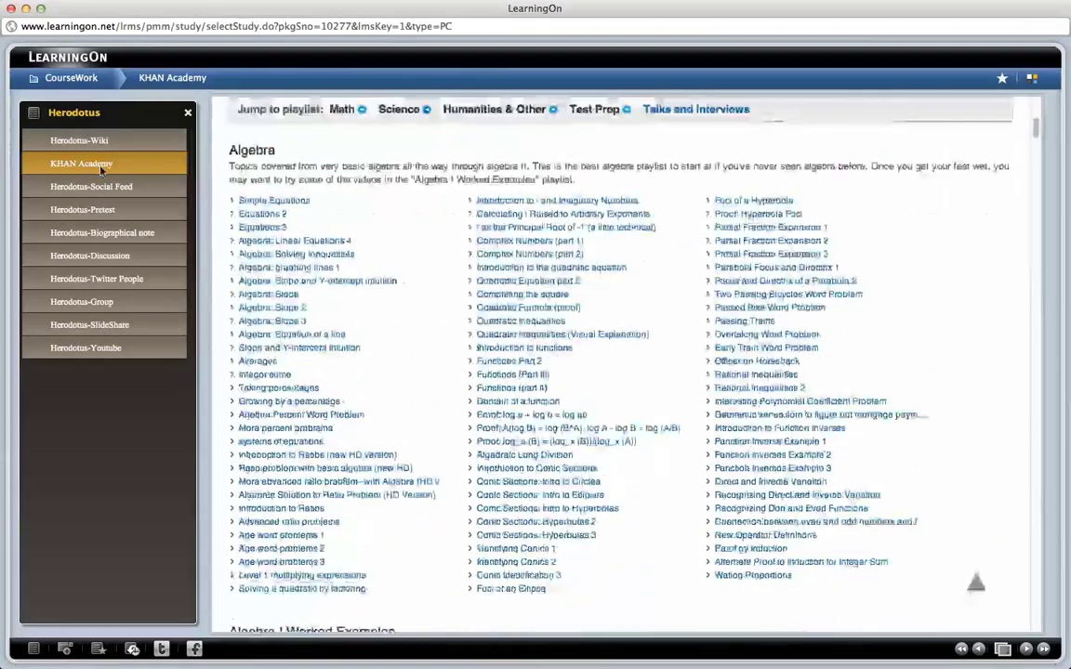
click(154, 189)
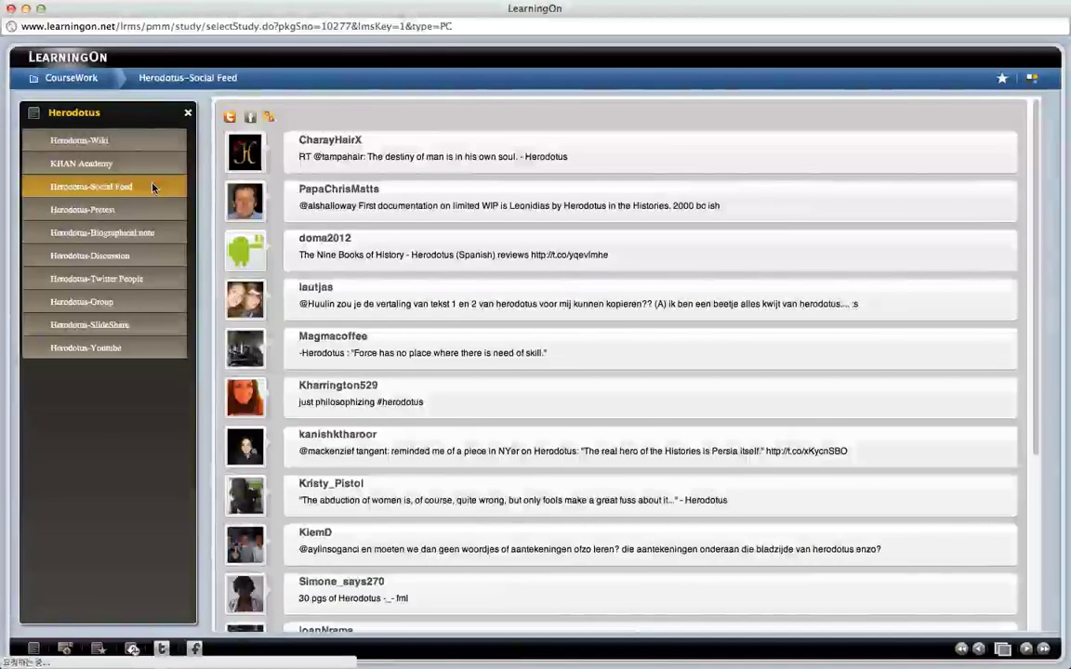
scroll(595, 353, down, 6)
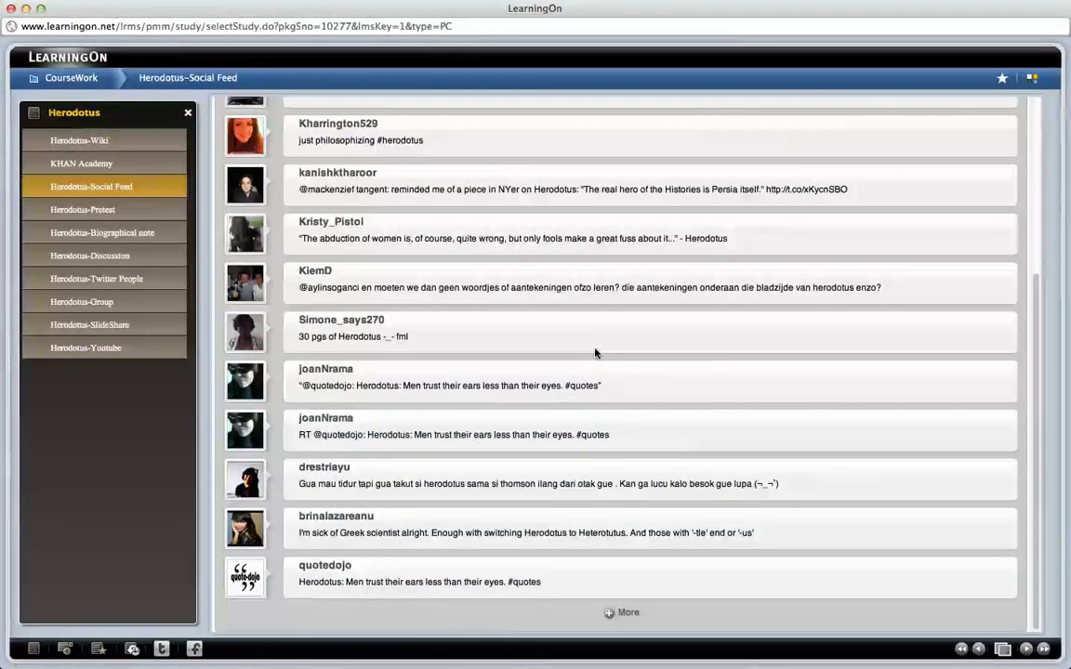
click(626, 613)
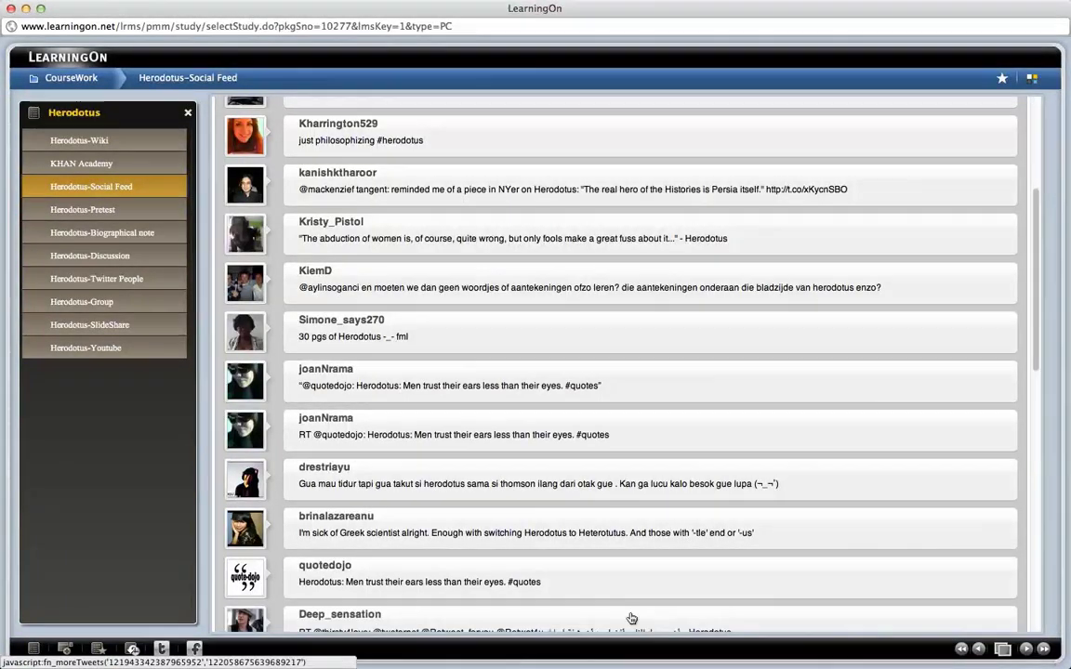
scroll(631, 604, down, 2)
scroll(631, 592, down, 12)
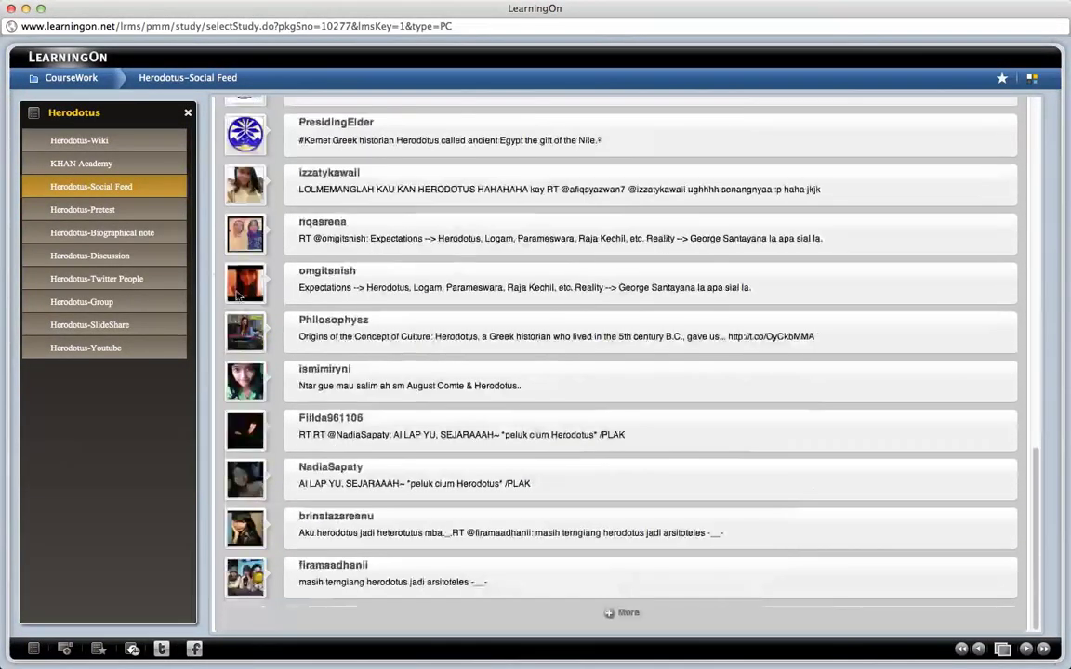
Step: Answer True to pretest Quiz 2, view the biographical note, and post 'Test' to the discussion
click(171, 215)
scroll(527, 419, down, 3)
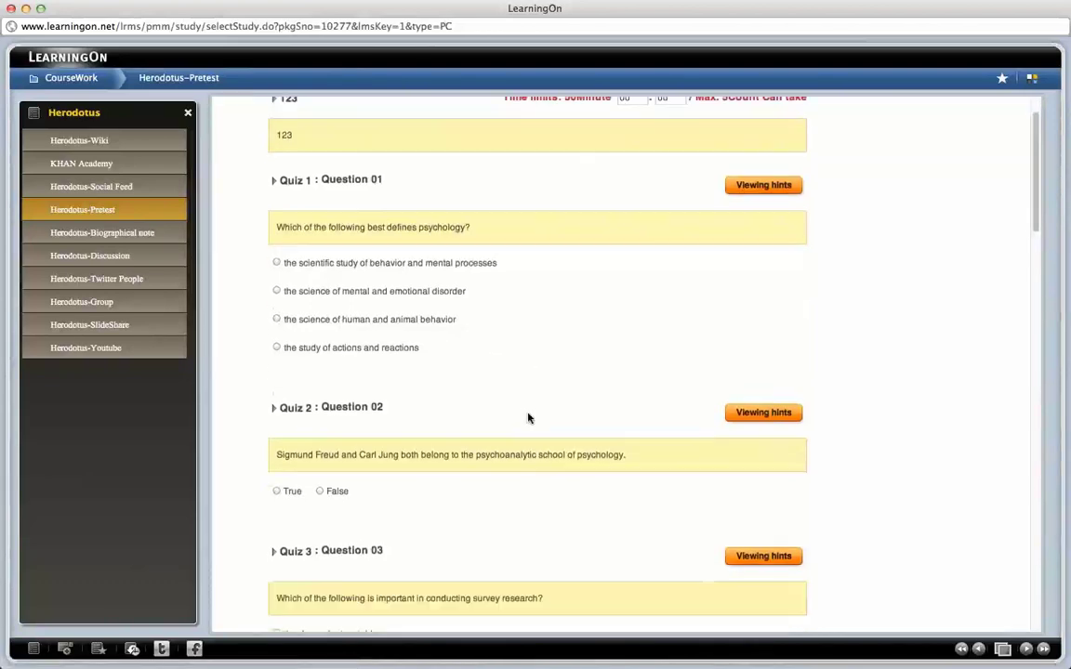
scroll(528, 418, down, 6)
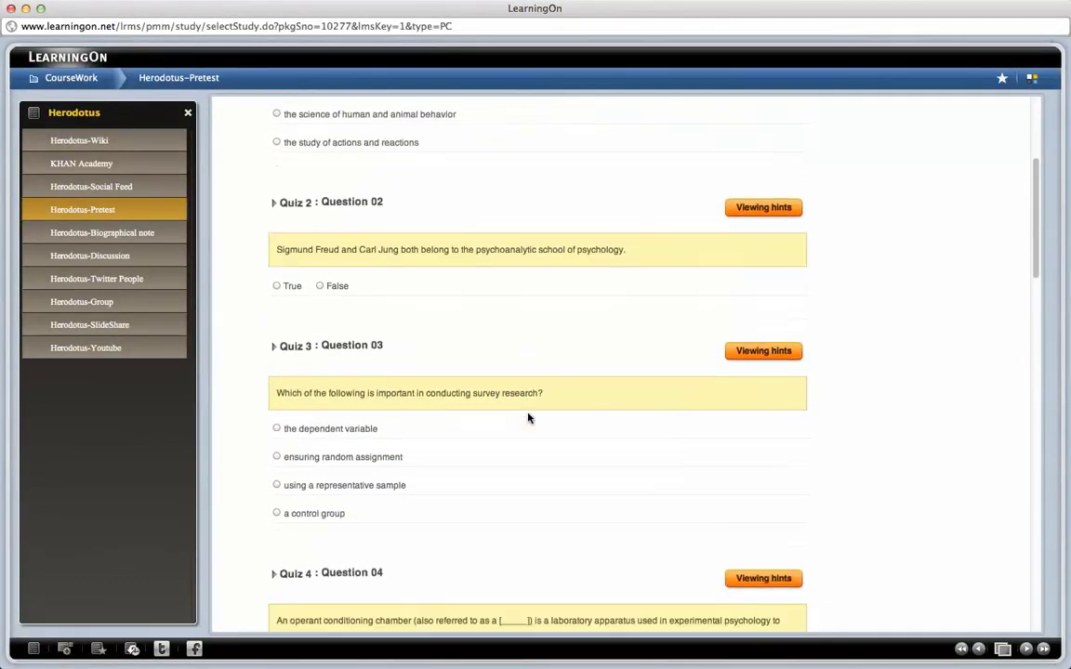
click(276, 197)
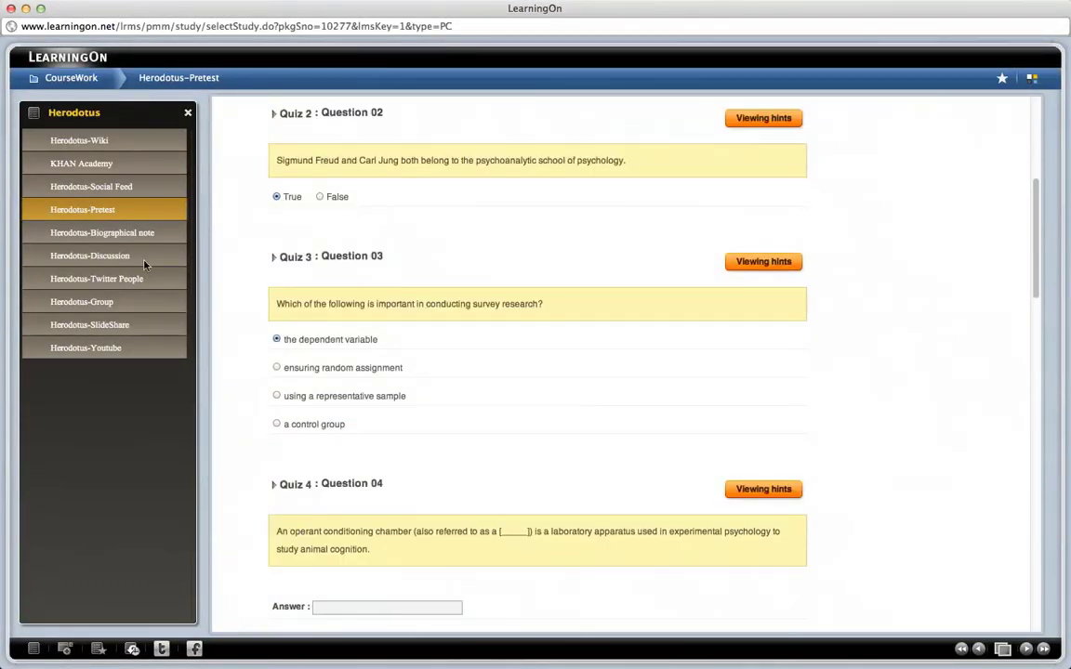
click(159, 236)
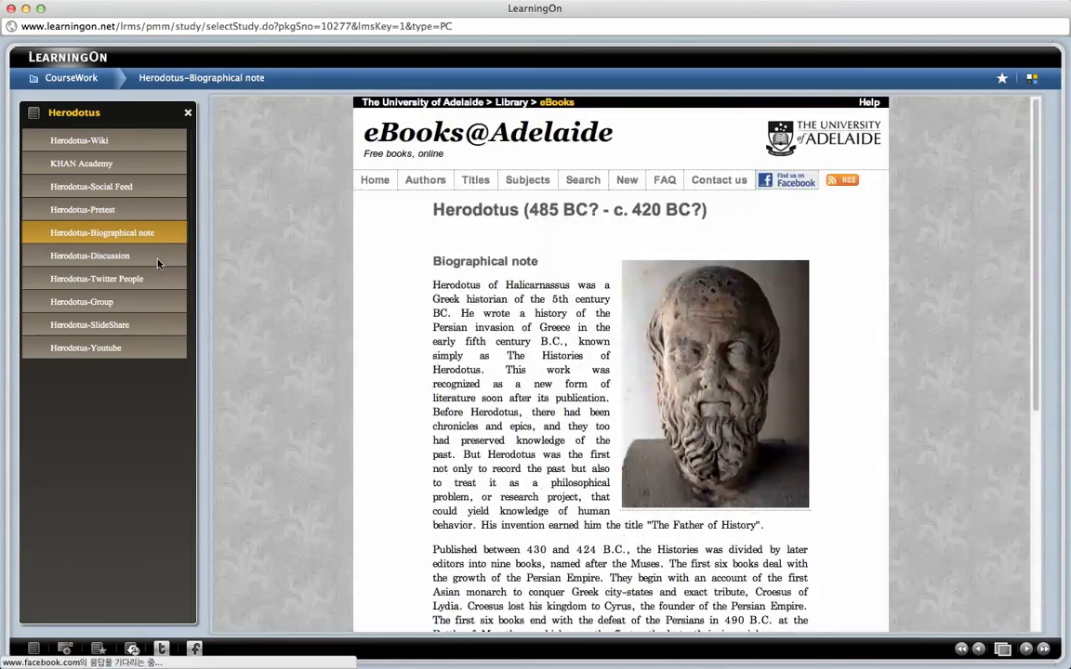
click(159, 264)
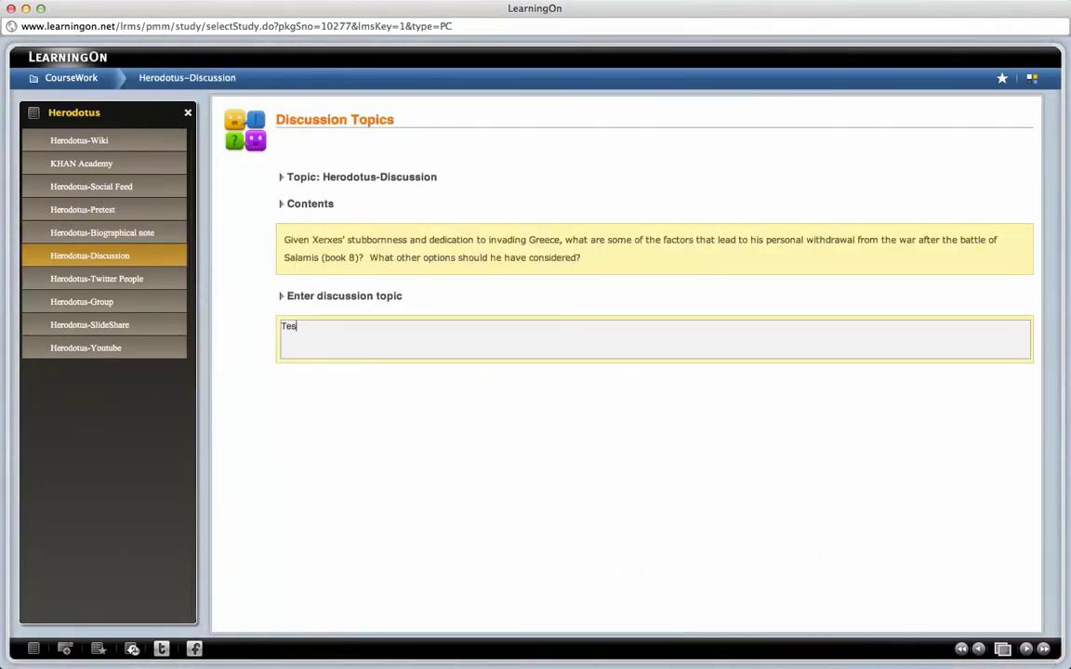
key(Return)
Step: Follow a listed account in Herodotus-Twitter People, then view the Herodotus-Group section
click(164, 283)
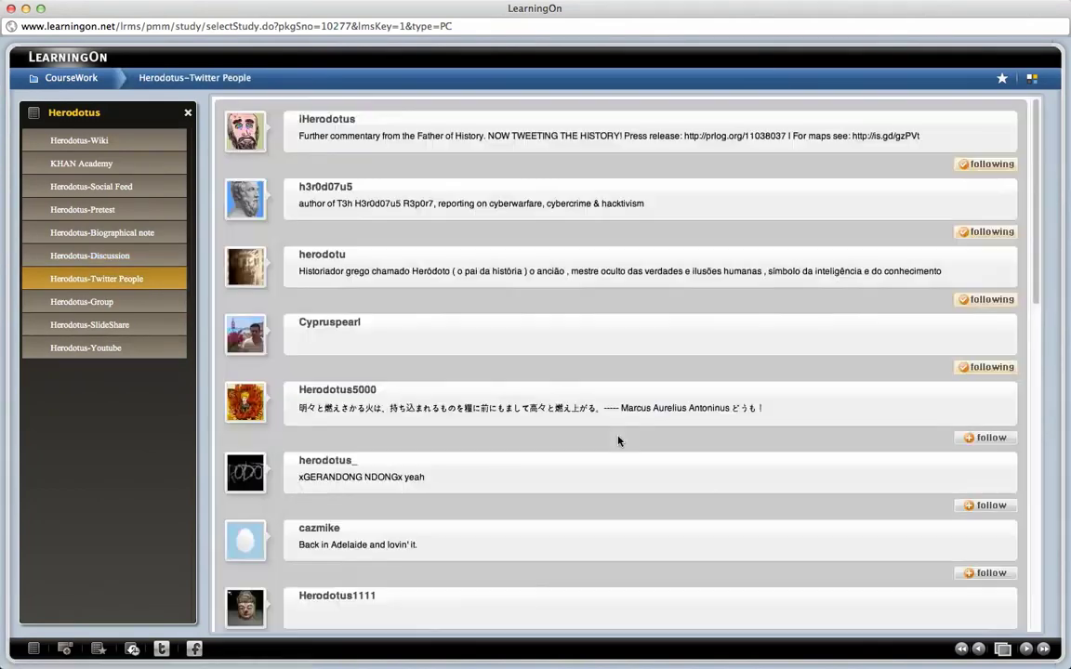
click(972, 507)
click(628, 236)
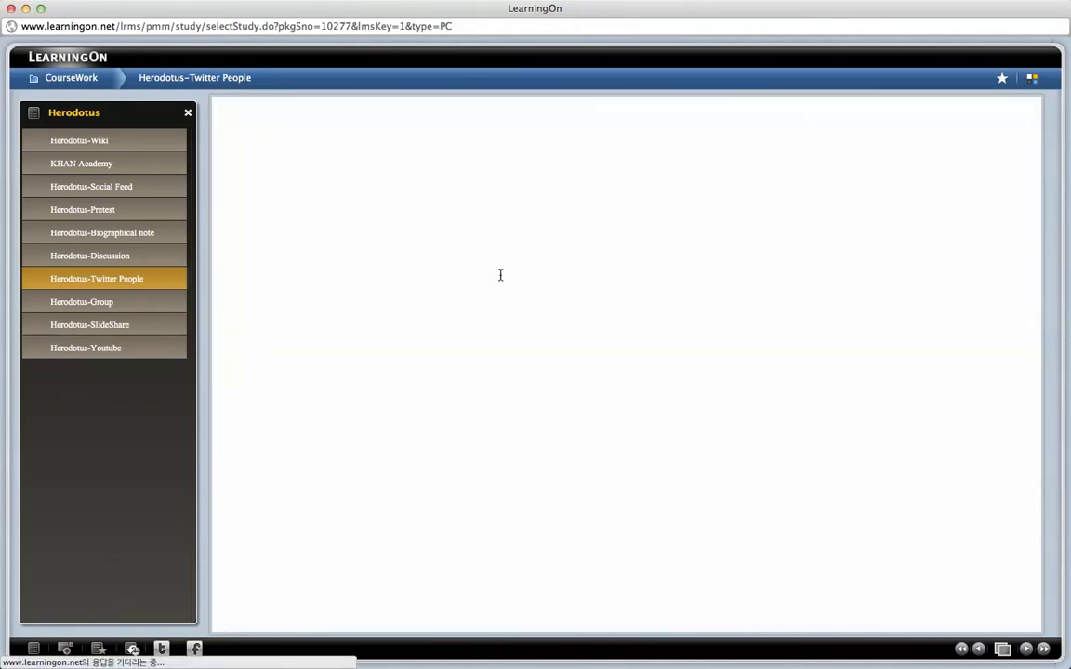
scroll(500, 275, down, 3)
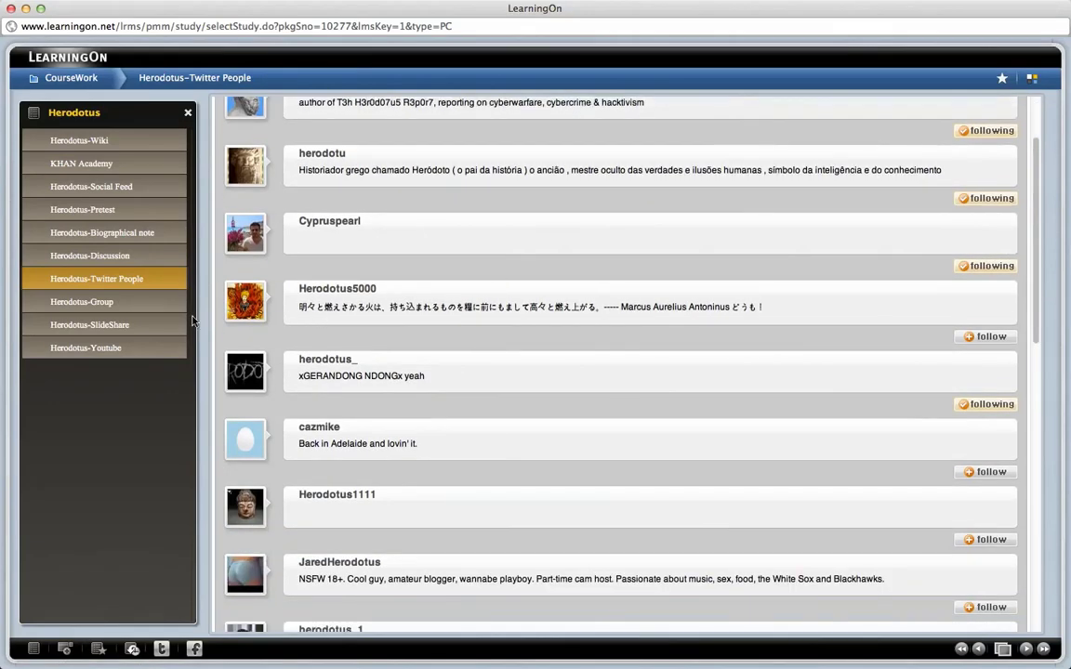
click(139, 305)
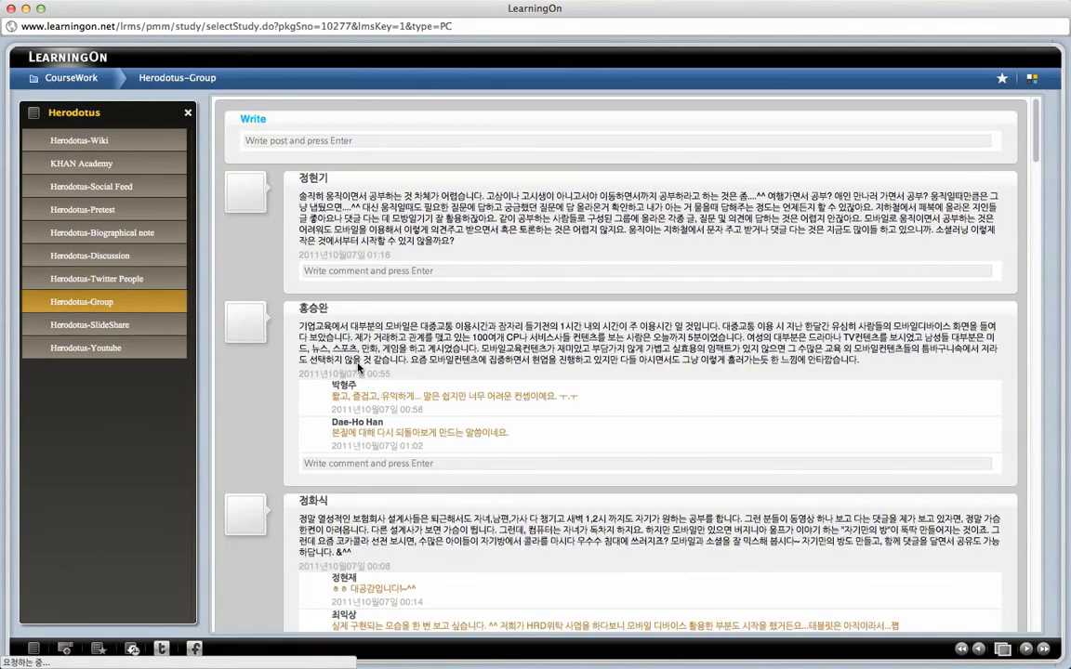
scroll(357, 369, down, 2)
scroll(357, 369, down, 2)
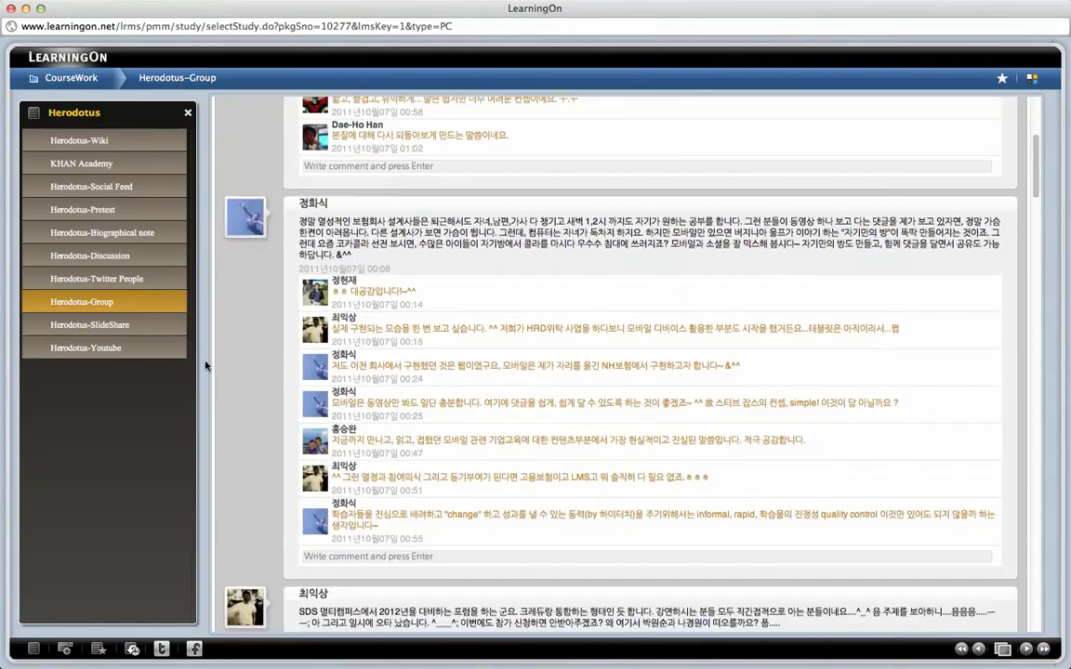
Step: Advance the Herodotus-SlideShare deck to slide 4 of 33, then open Herodotus-Youtube
click(171, 327)
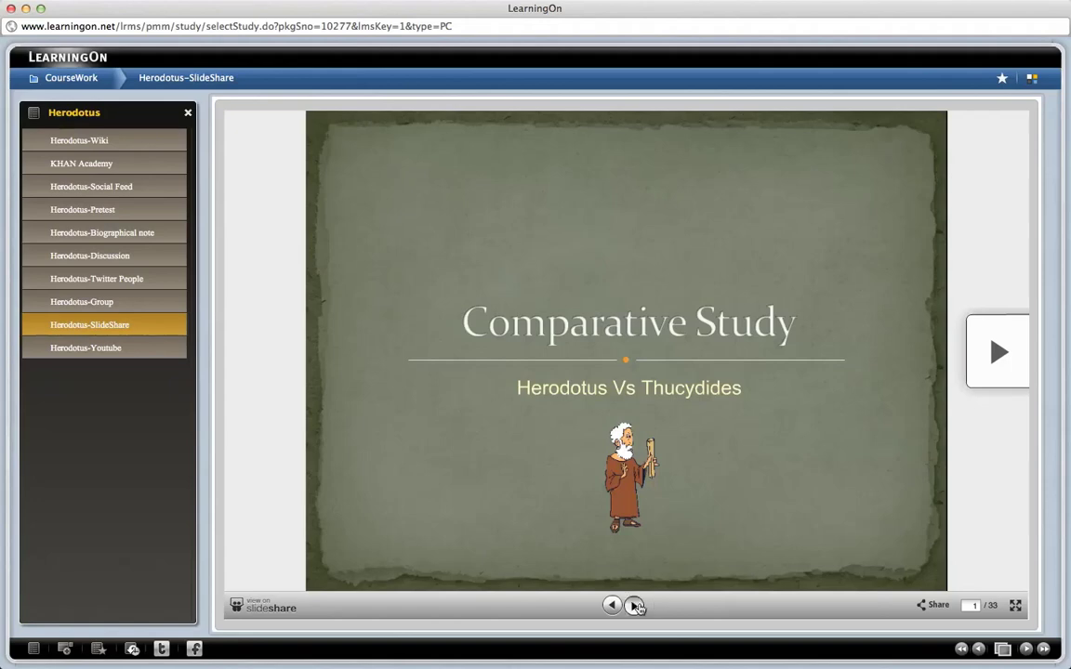
click(634, 605)
click(635, 605)
click(634, 605)
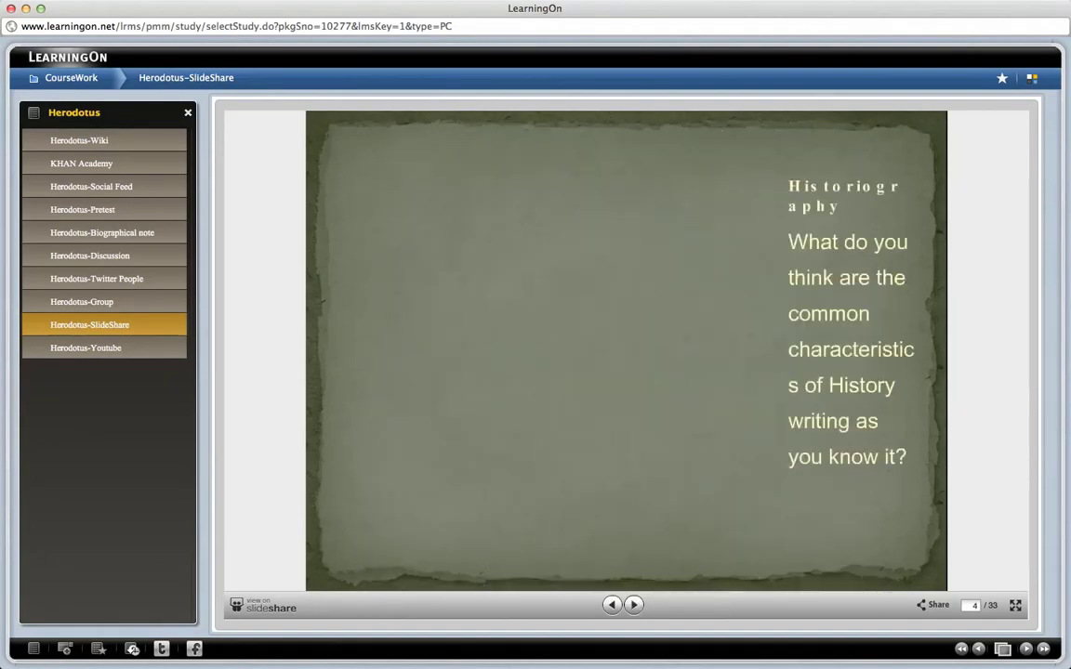
click(160, 348)
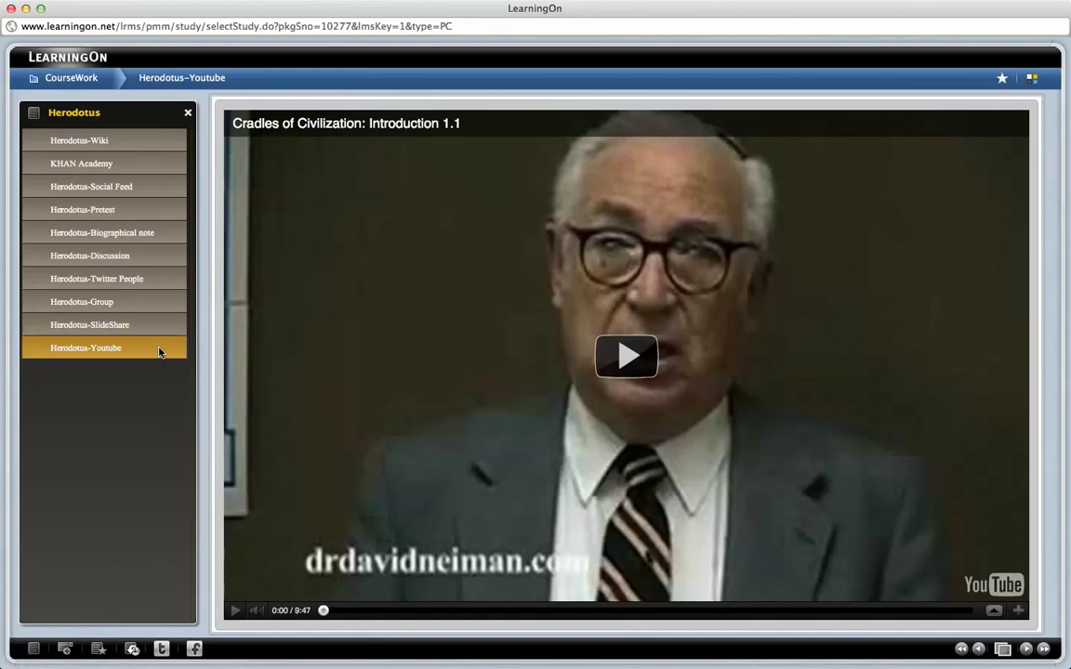
Step: Play the Cradles of Civilization video, then return to the Herodotus-Wiki lesson
click(627, 372)
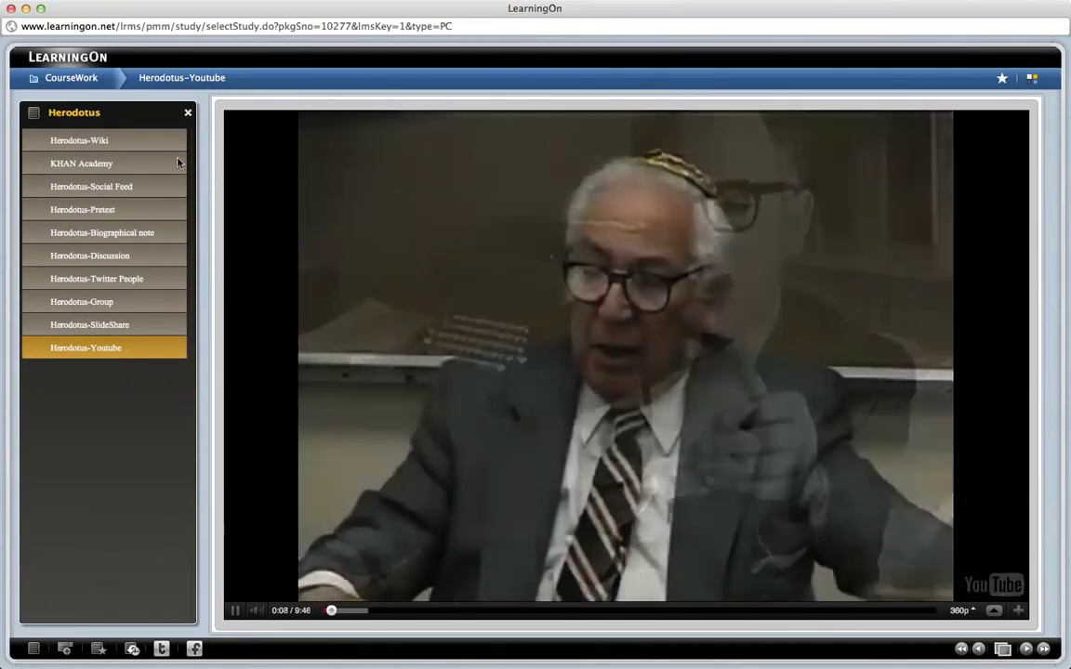
click(176, 142)
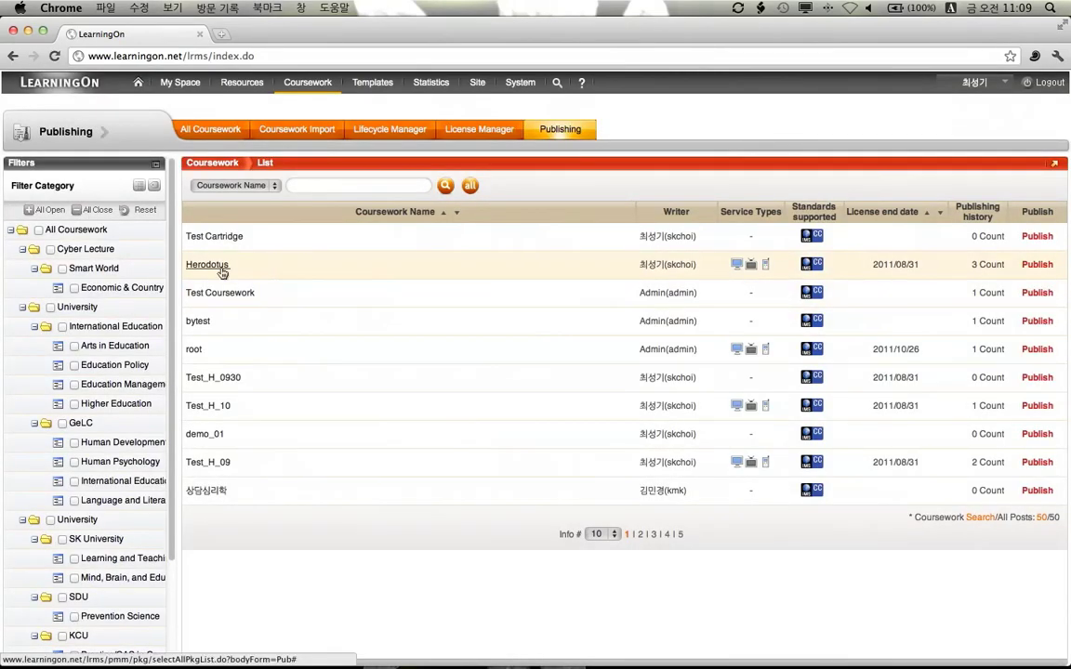
Step: Publish Herodotus to the LMS, acknowledge the completion notice, and bring up the iOS Simulator
click(1037, 265)
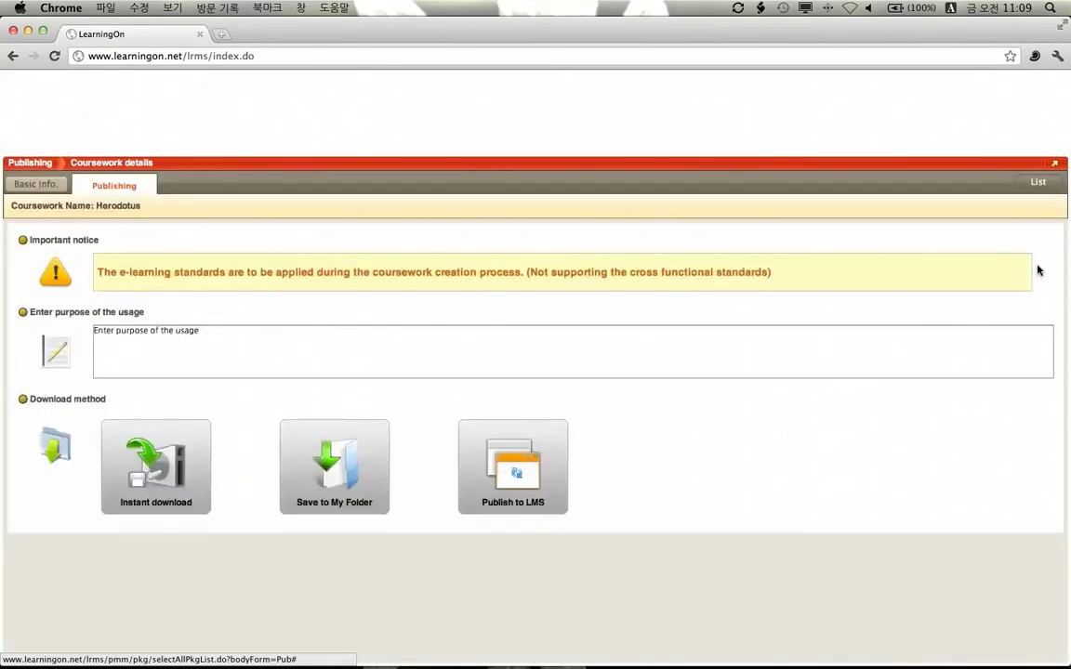
click(555, 443)
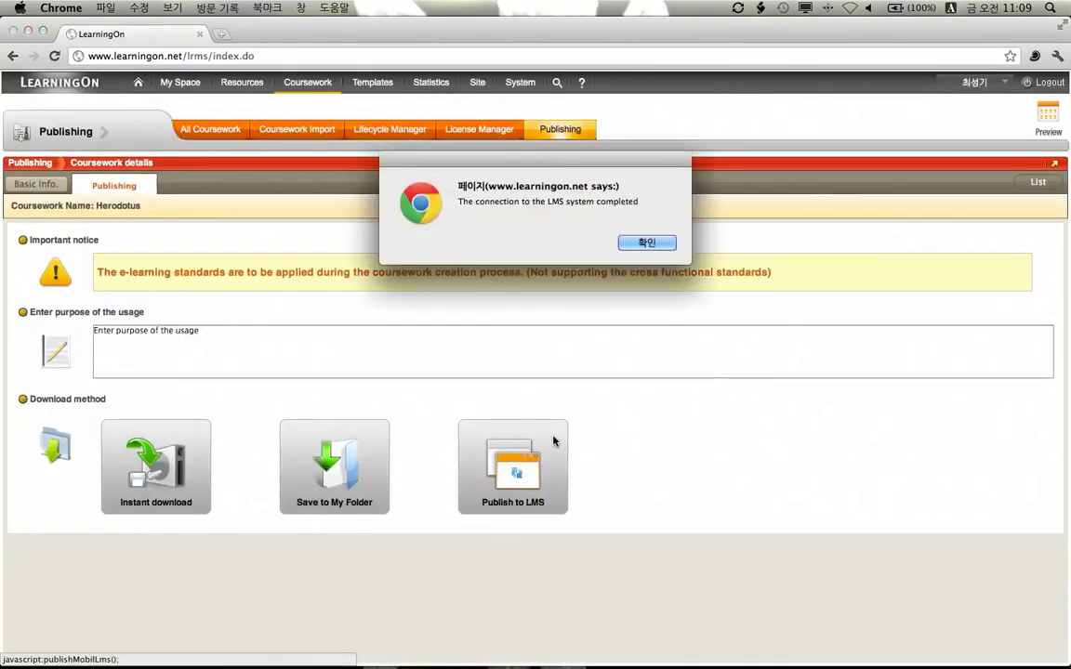
click(634, 243)
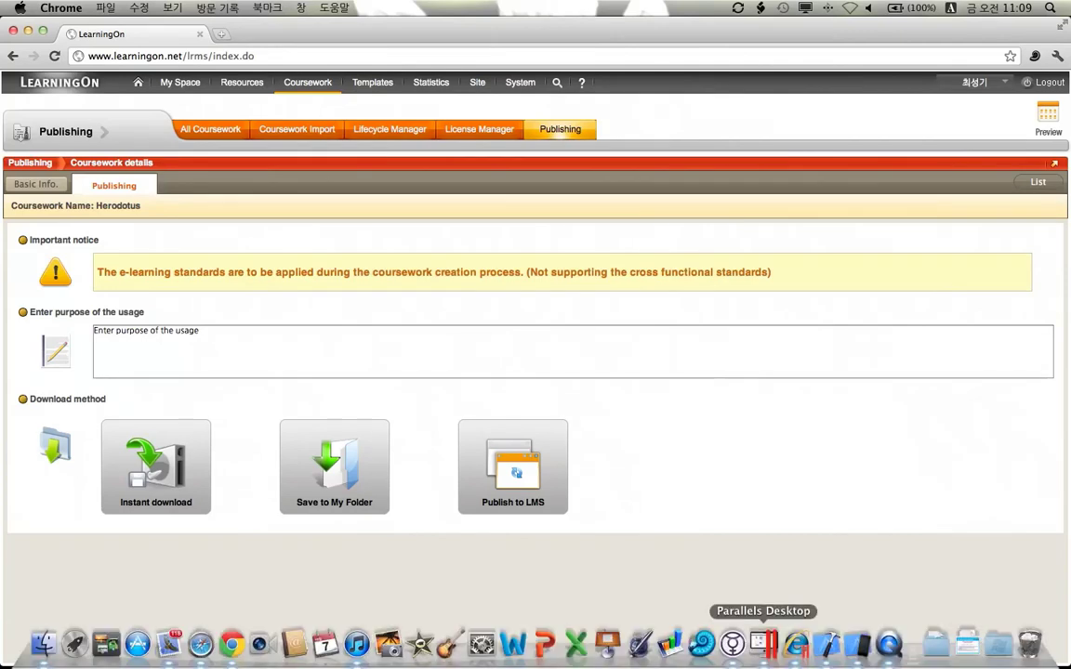
click(858, 646)
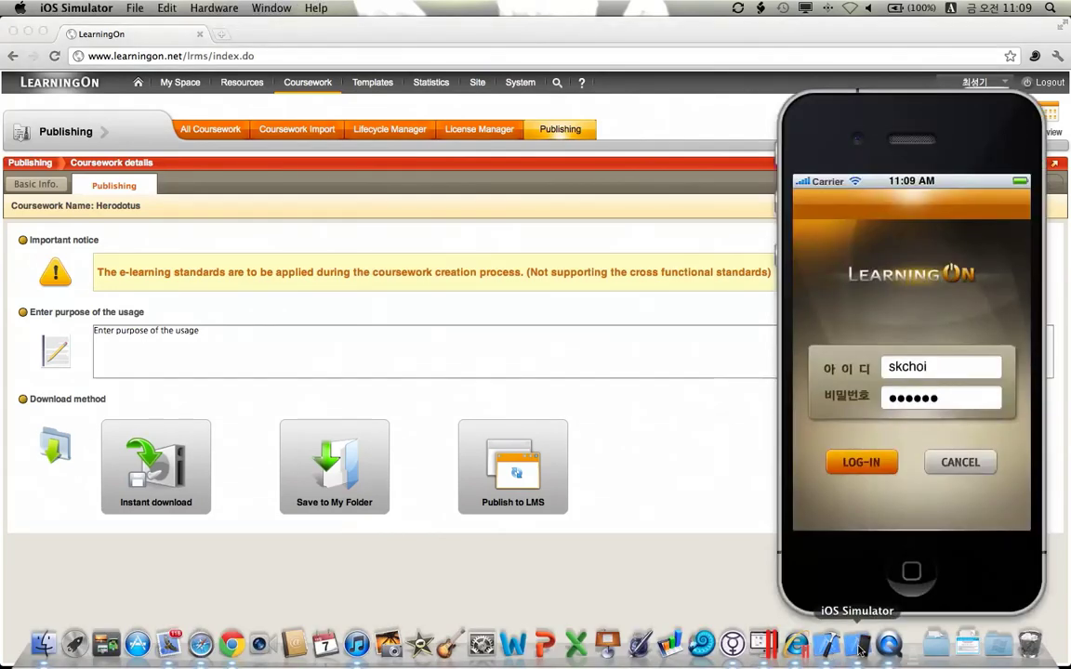
Step: Log in to the app and open Herodotus-Wiki from the Herodotus course in 나의강의실
click(861, 463)
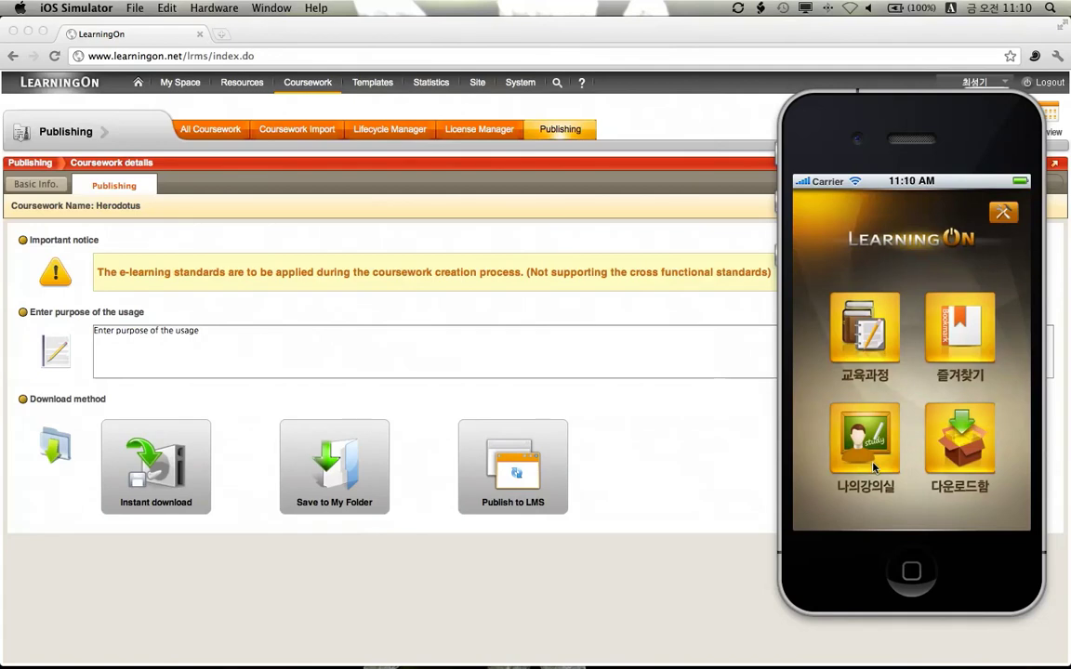
click(873, 467)
drag(872, 470, 845, 379)
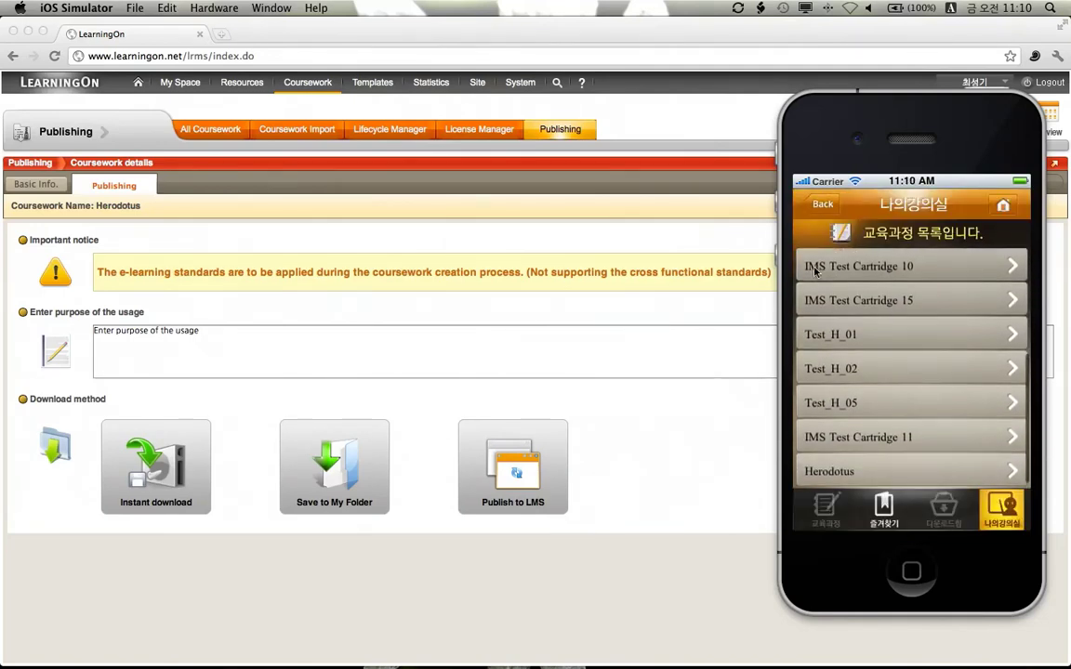
click(876, 474)
click(861, 335)
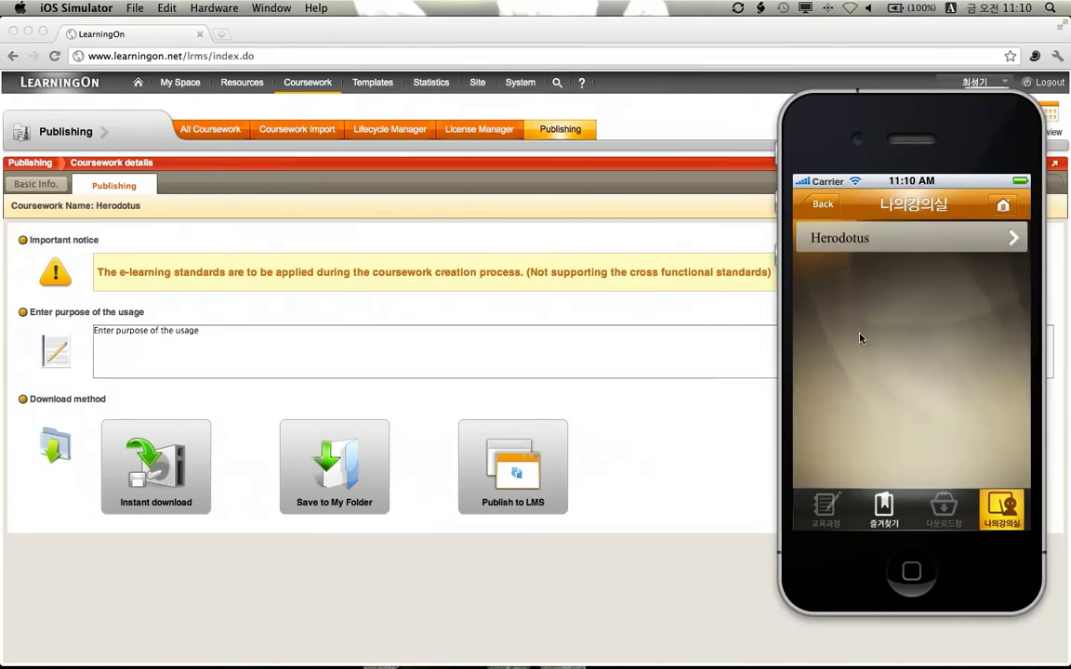
drag(873, 389, 864, 436)
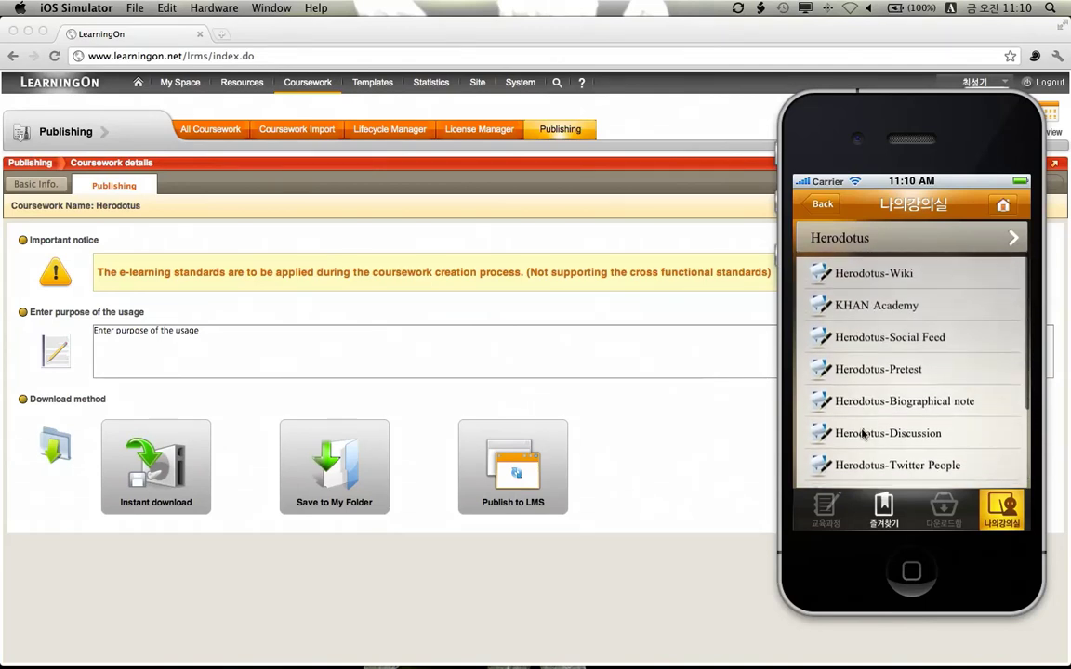
click(867, 271)
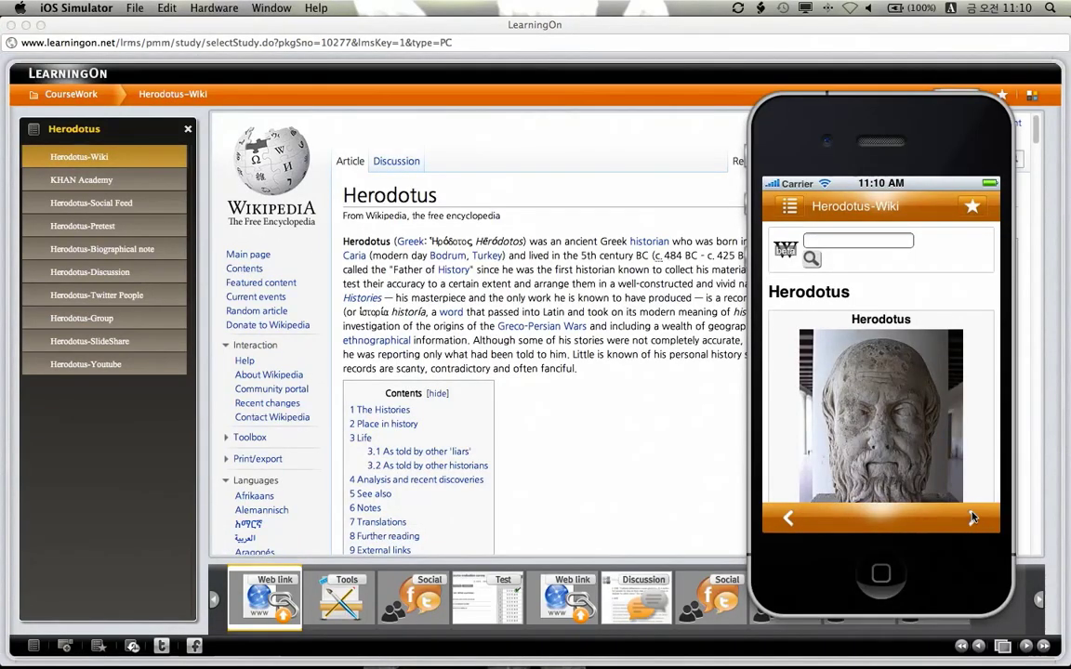
Step: Page on to the KHAN Academy lesson and open its Math > Arithmetic playlist
click(972, 517)
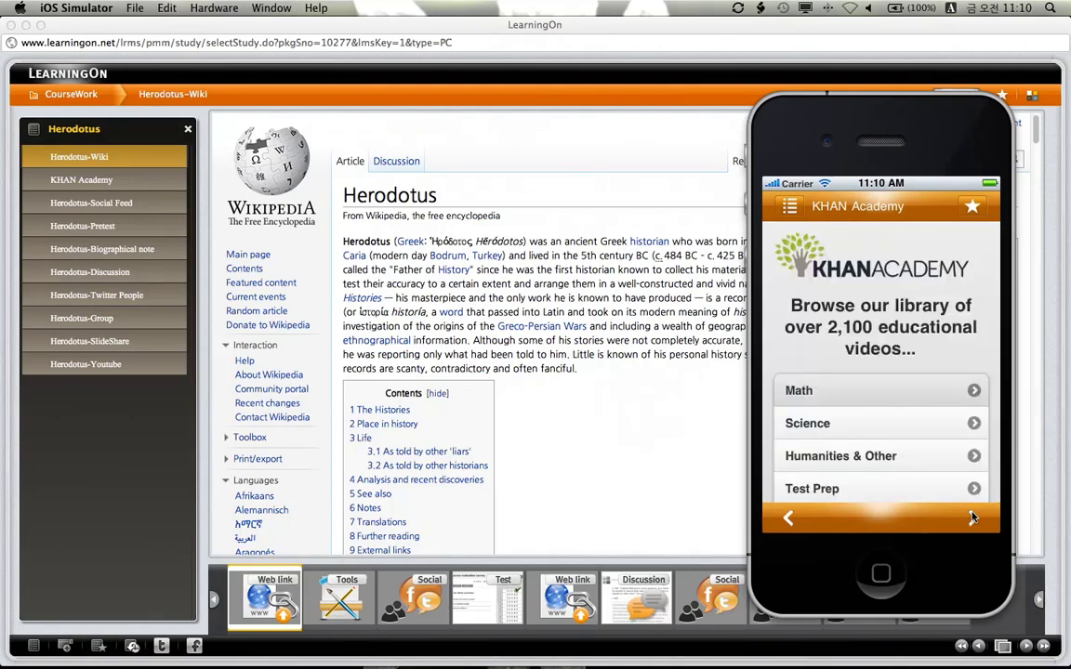
drag(972, 517, 974, 299)
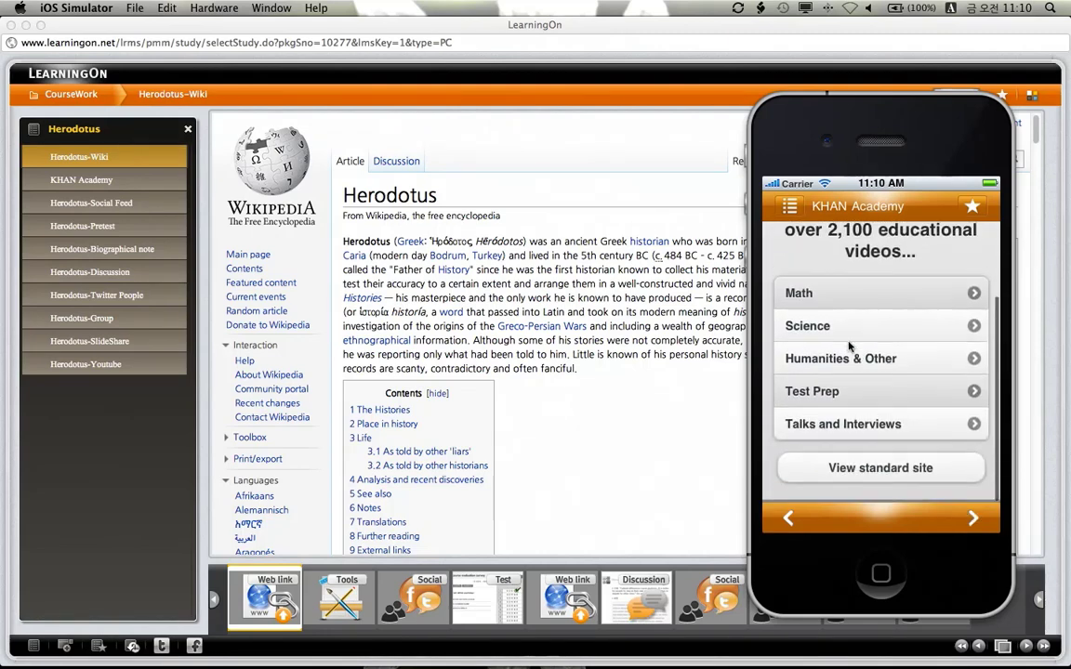
click(973, 296)
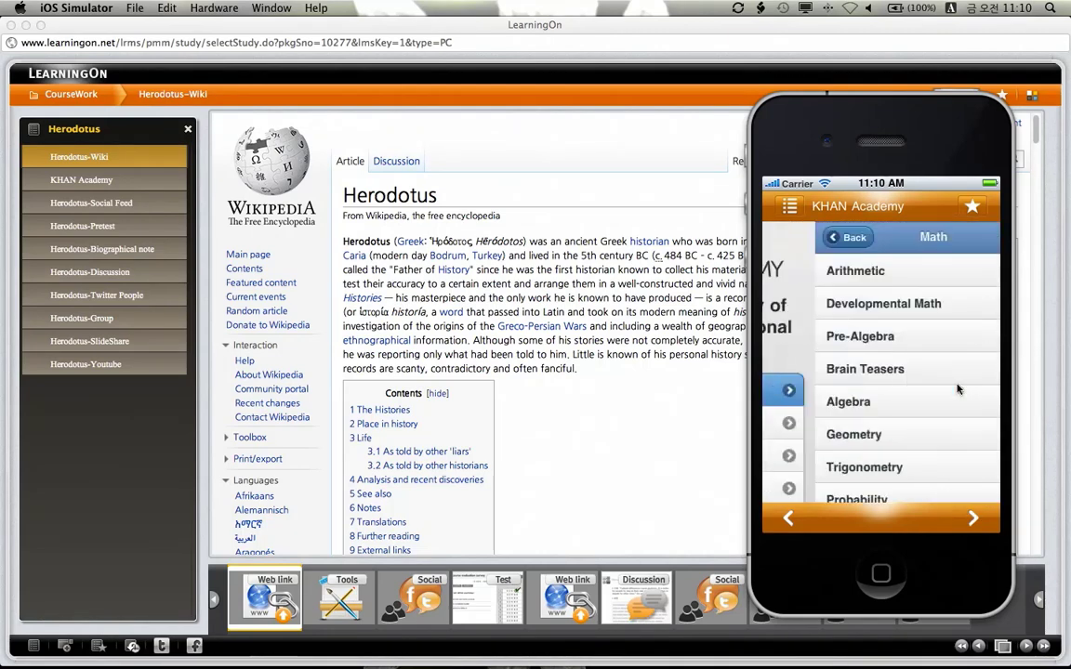
click(976, 272)
drag(860, 377, 812, 338)
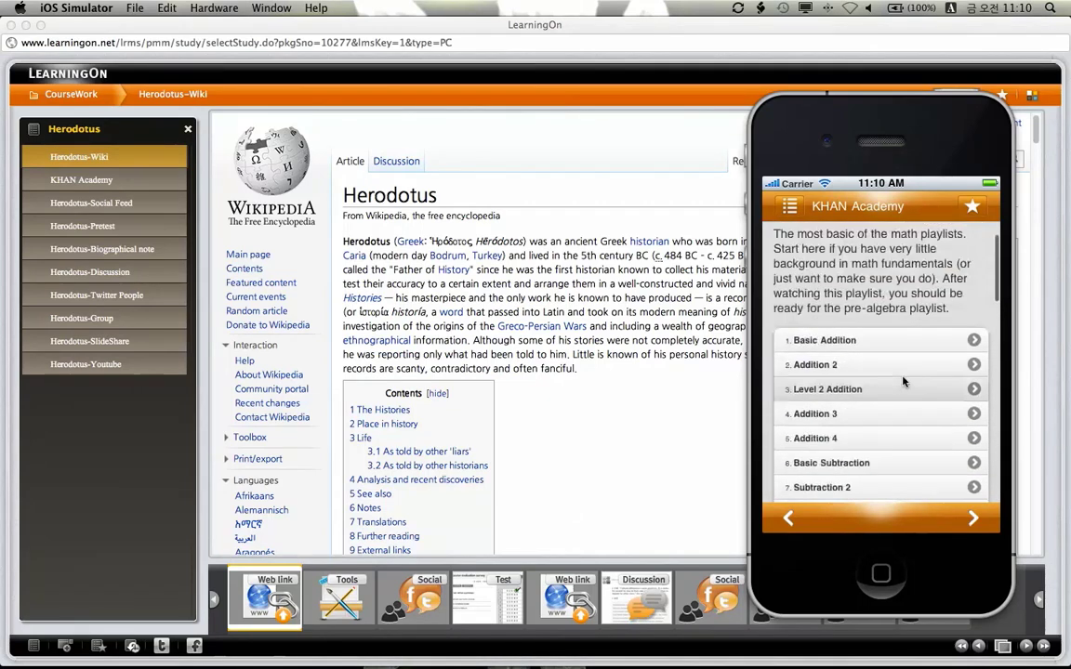
Step: Page through Herodotus-Social Feed to the pretest and choose the first answer for Quiz 1
click(973, 519)
drag(933, 472, 833, 382)
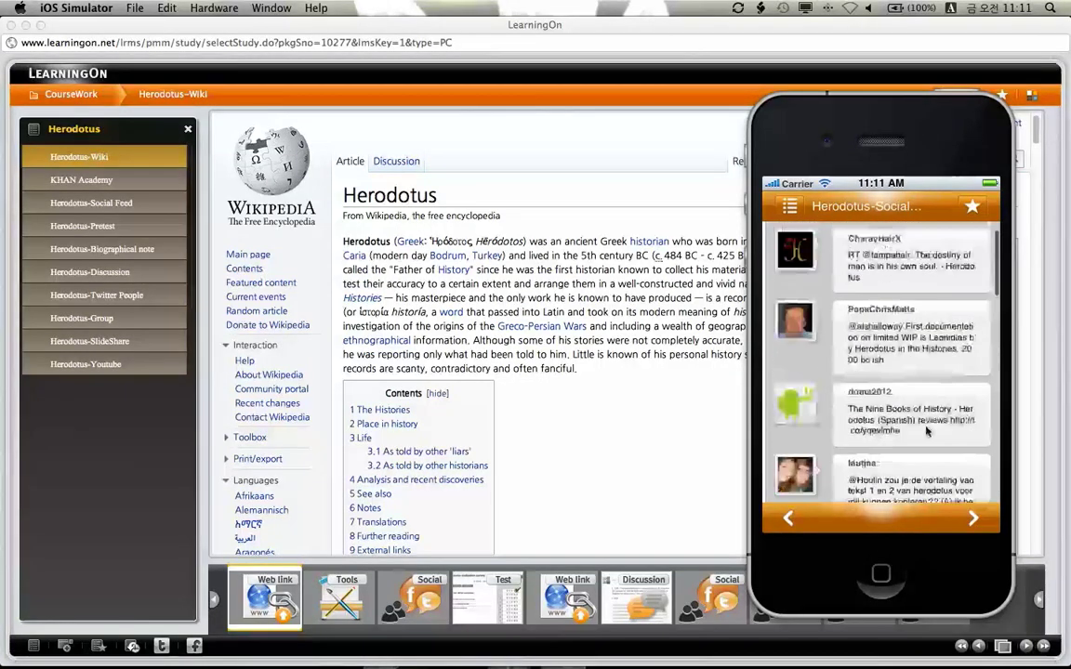
click(972, 517)
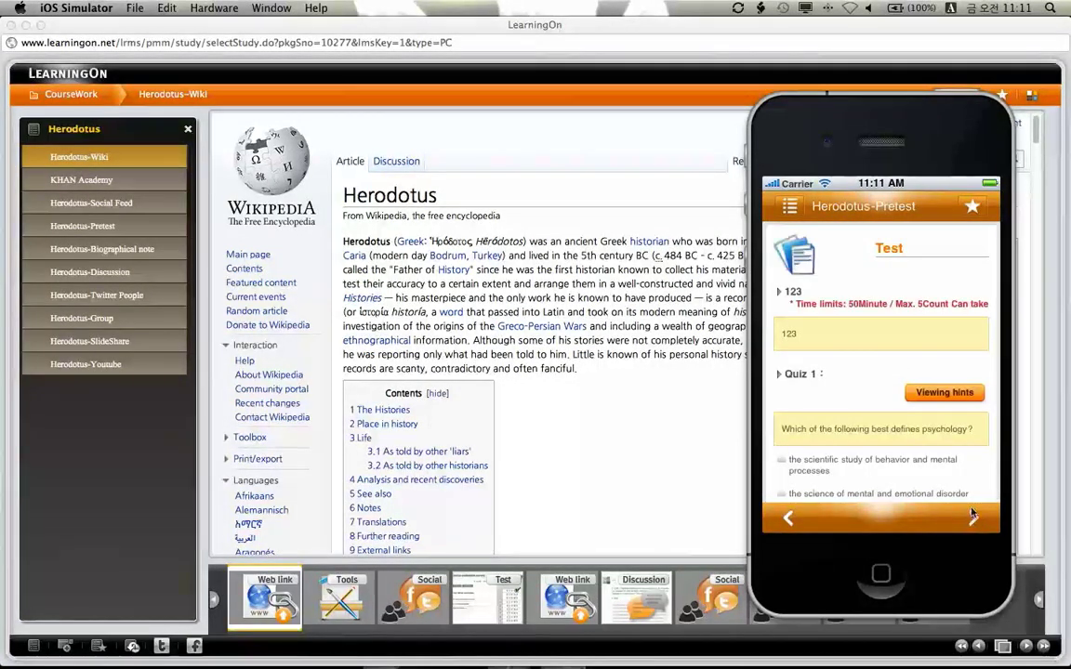
drag(920, 443, 891, 320)
click(782, 328)
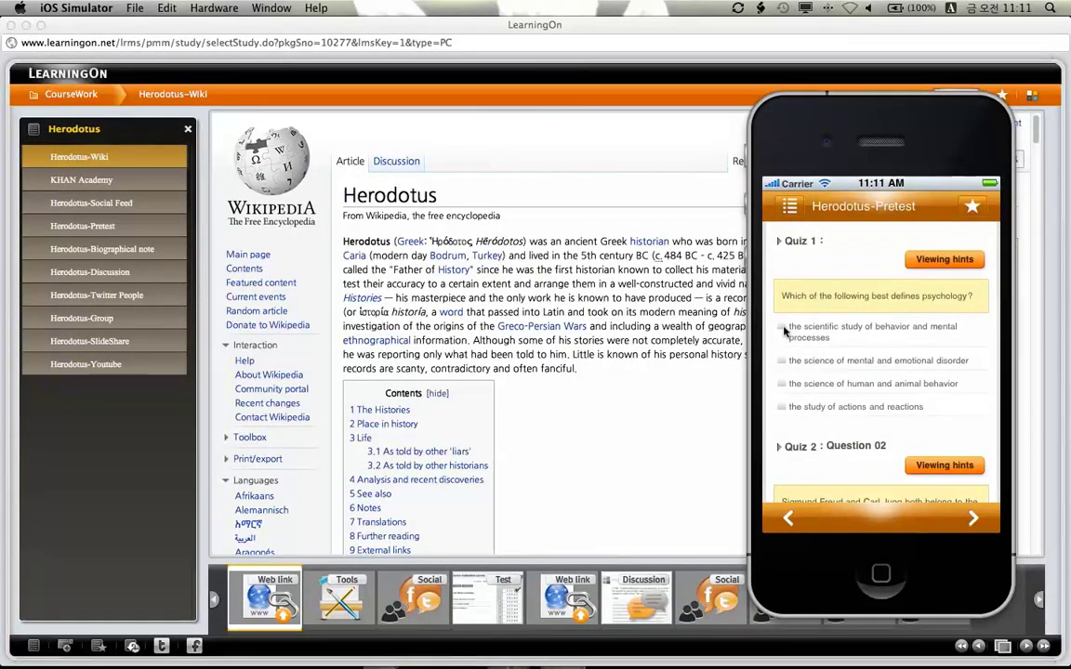
drag(920, 422, 924, 323)
Step: Page through the biographical note and Discussion lessons on to Herodotus-Twitter People
click(970, 518)
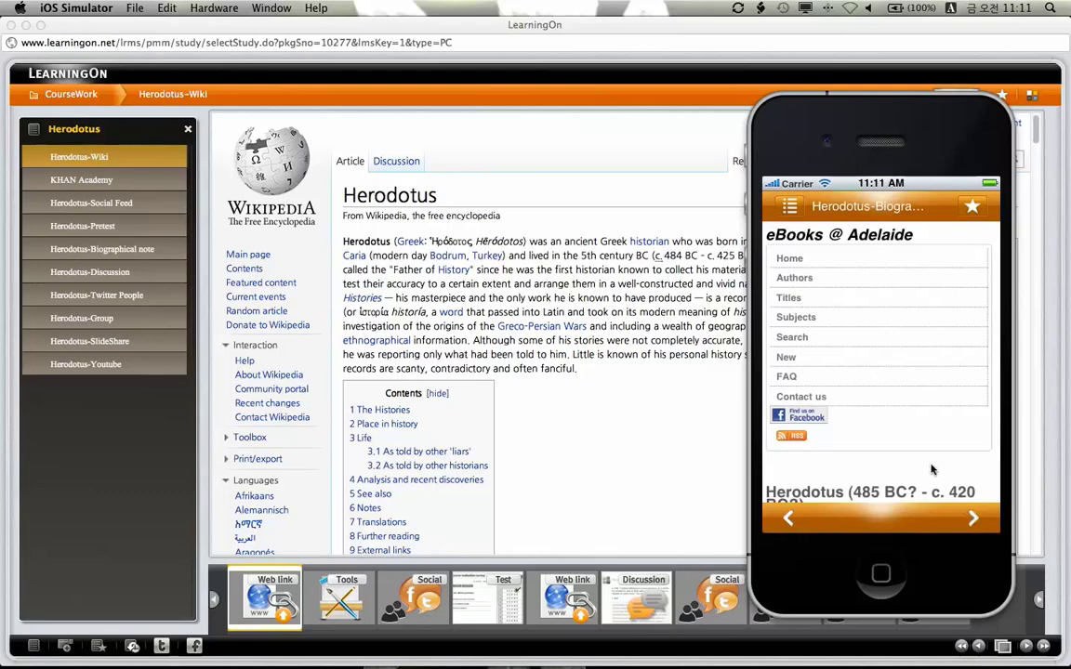
drag(884, 363, 913, 285)
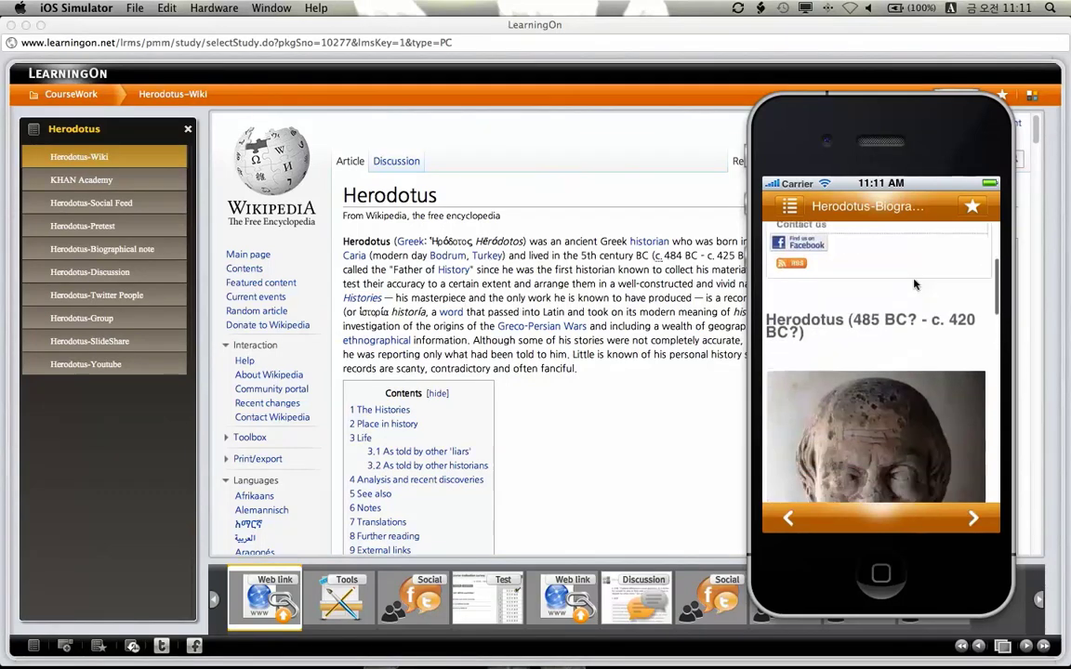
click(973, 518)
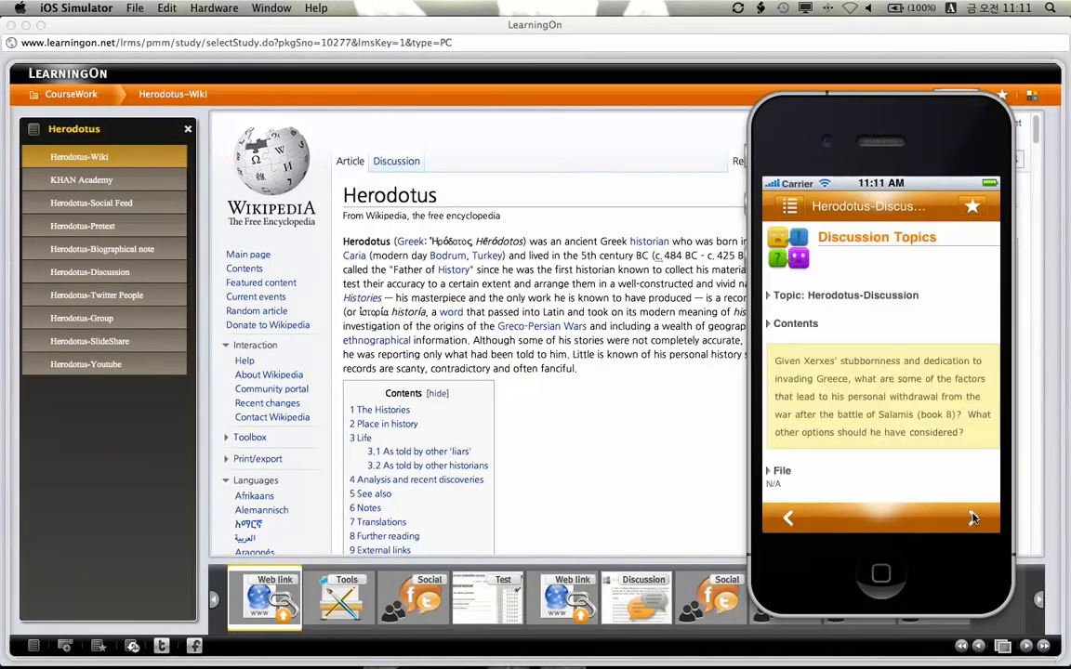
scroll(910, 463, down, 3)
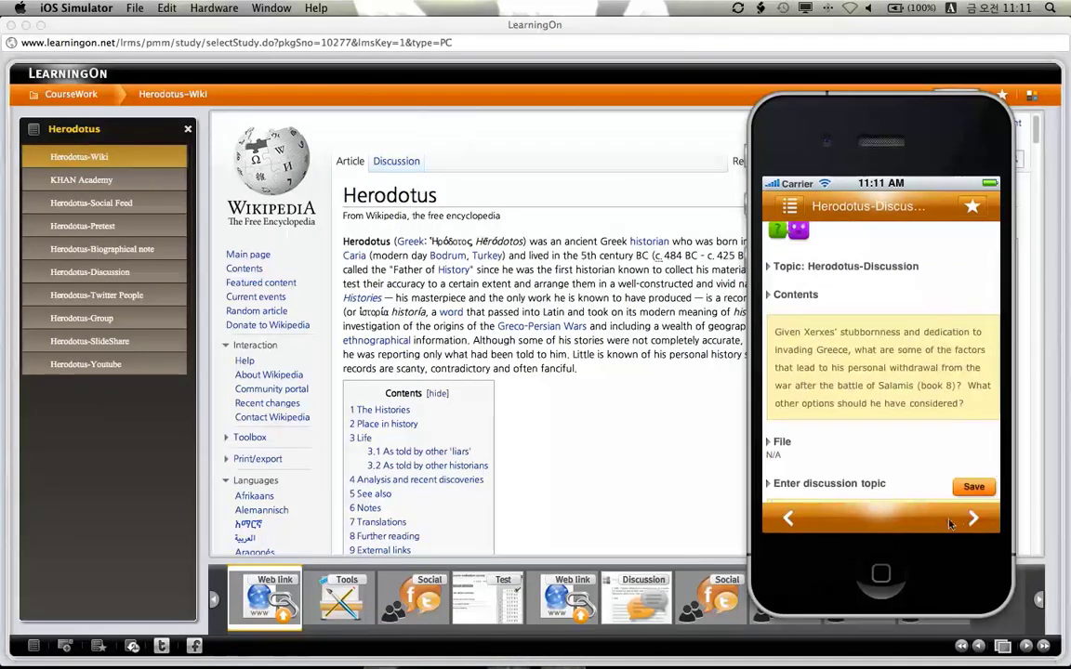
click(972, 517)
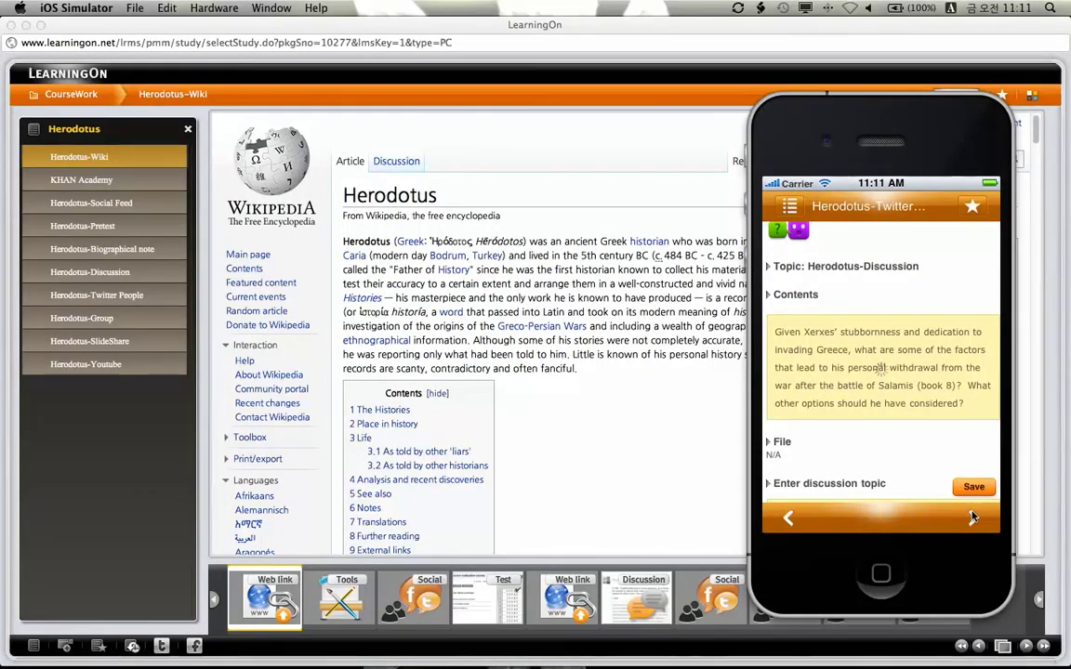
scroll(918, 474, down, 10)
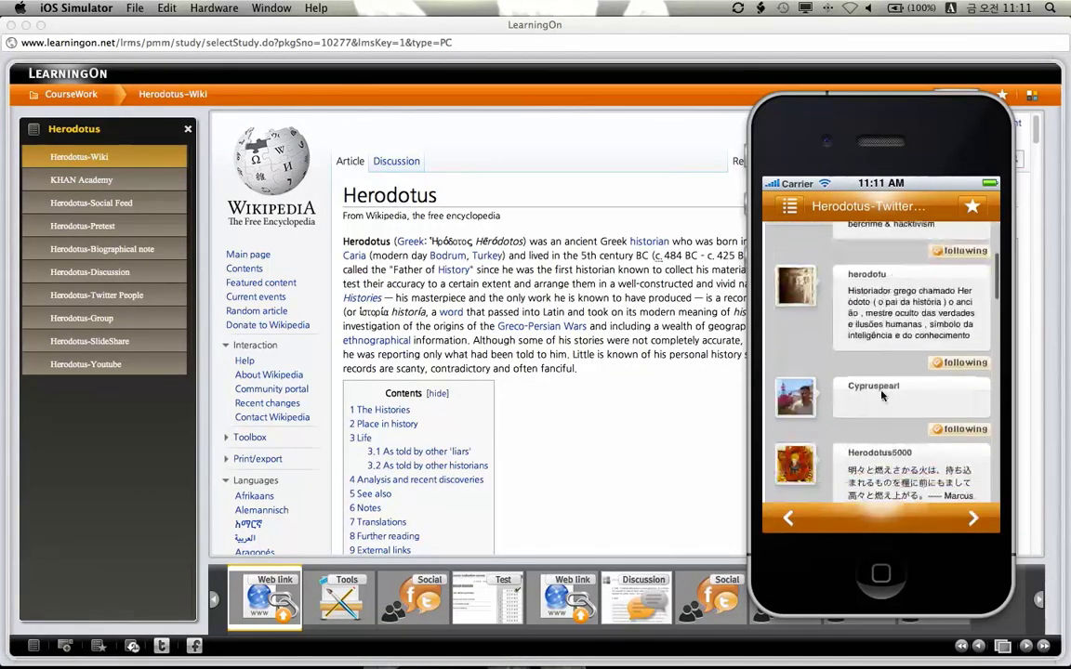